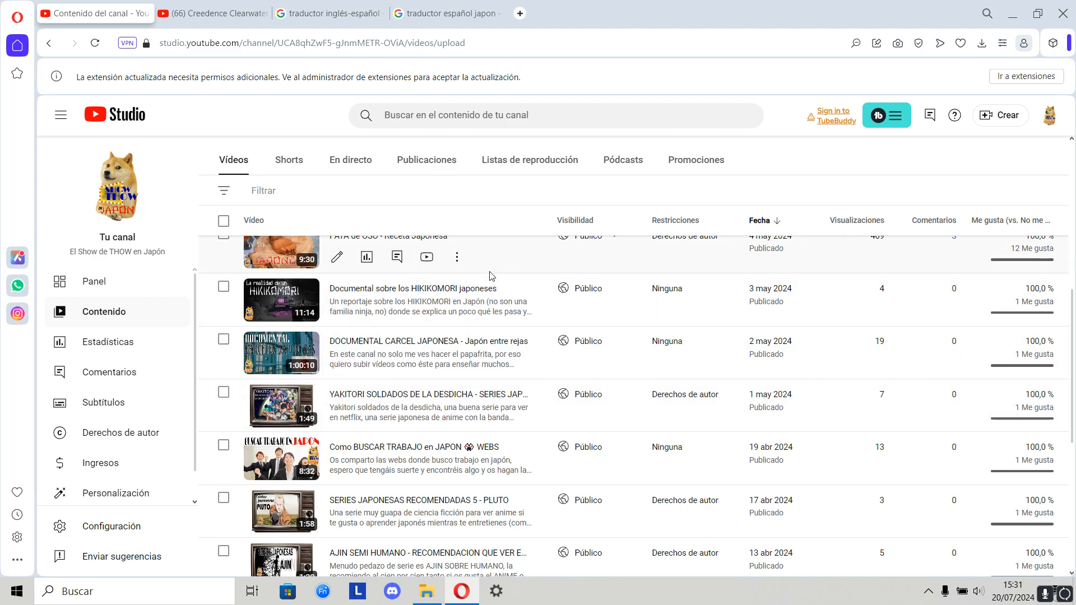
click(1048, 117)
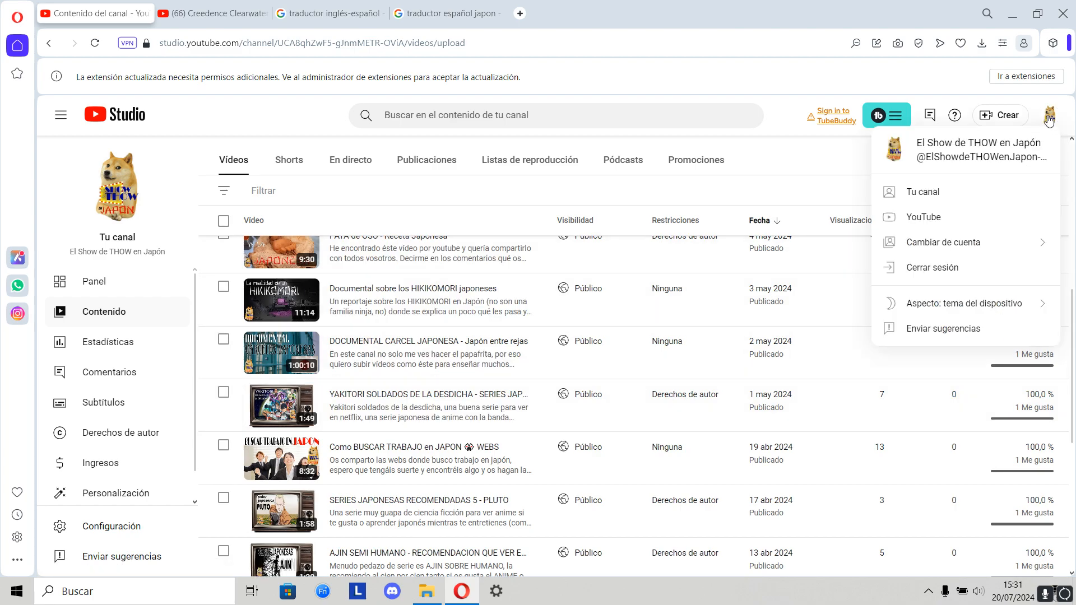
click(944, 242)
scroll(934, 297, down, 5)
scroll(934, 302, up, 5)
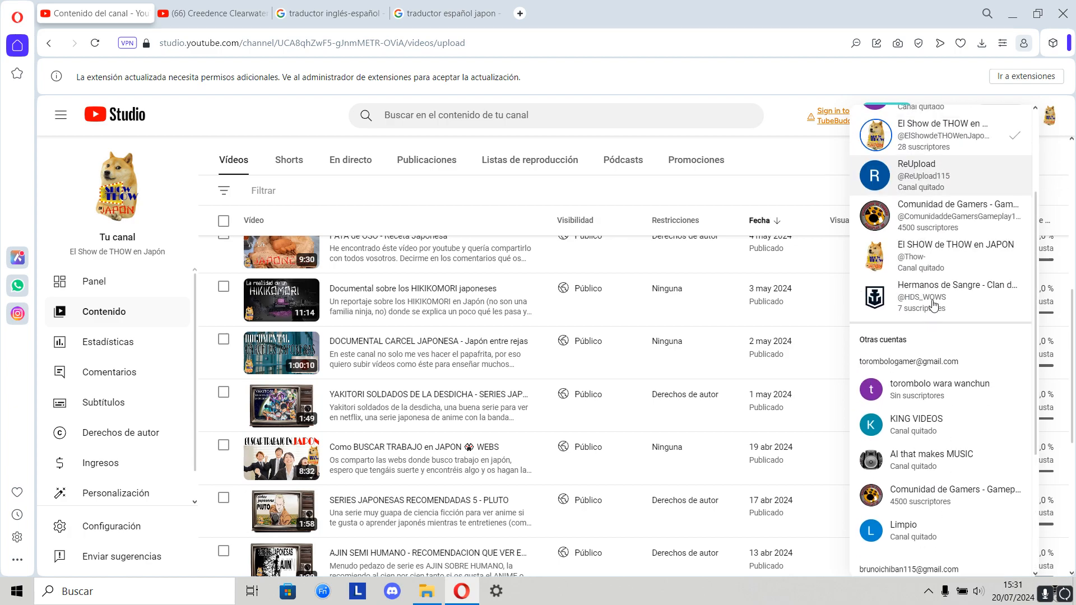
click(460, 228)
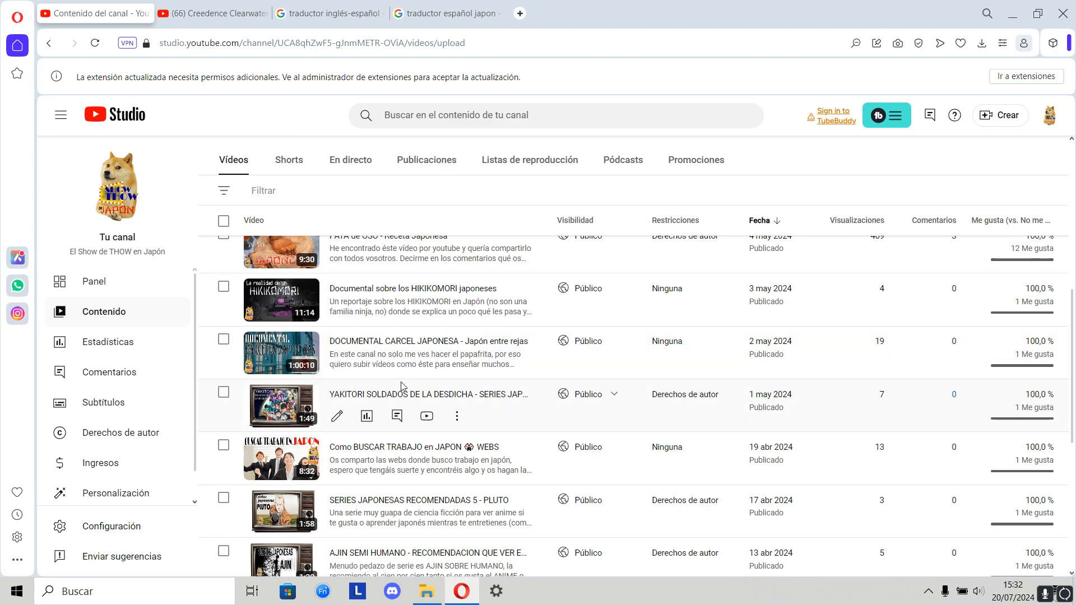
Open the subtitles of the video "DOCUMENTAL CARCEL JAPONESA - Japón entre rejas" and edit the automatic Spanish track, accepting the overwrite
click(298, 357)
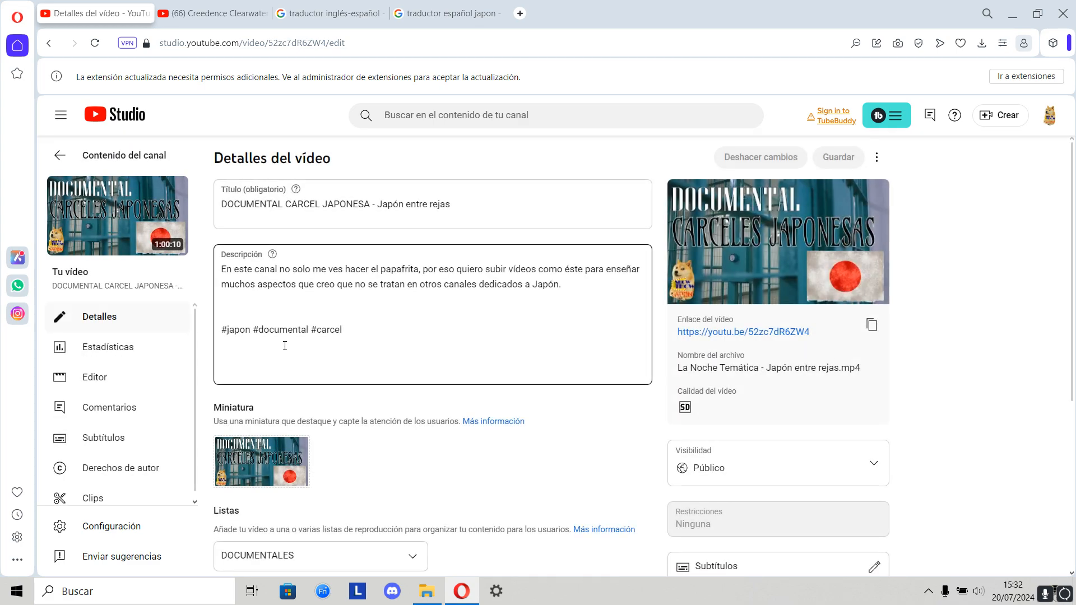
click(121, 441)
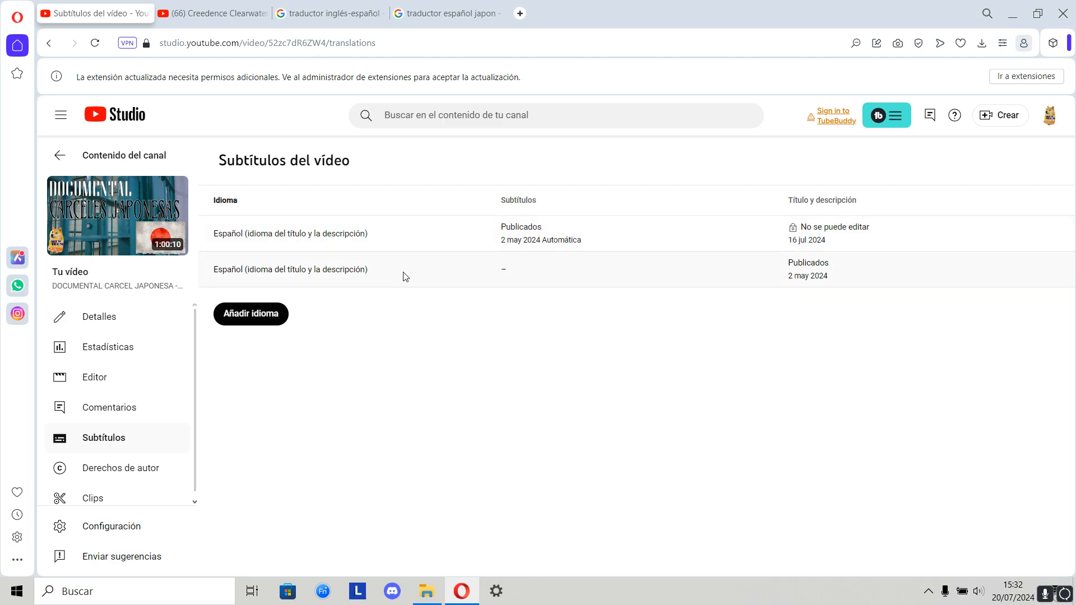
click(504, 240)
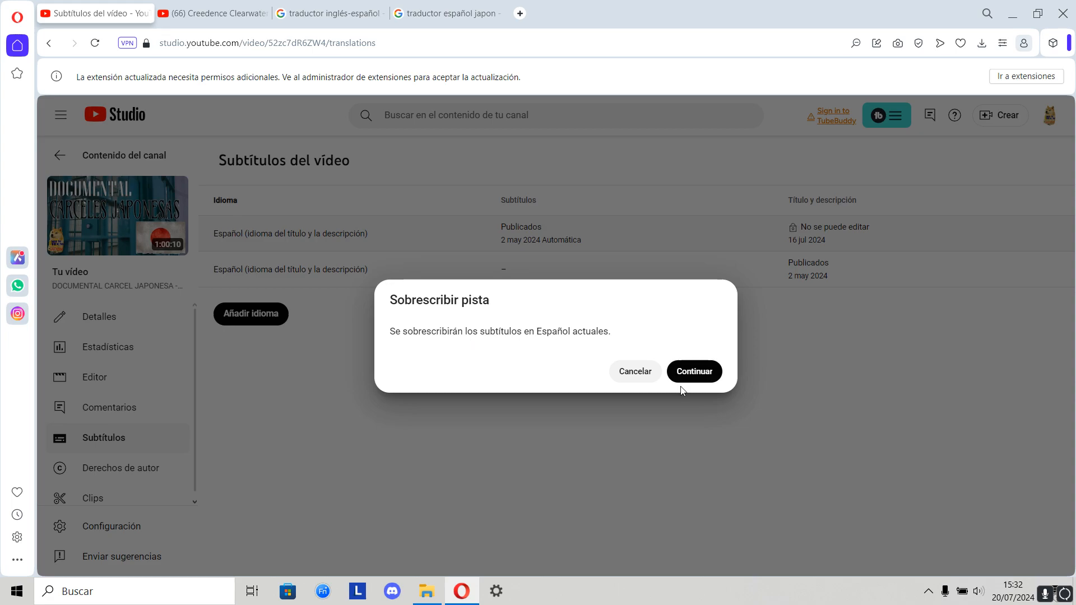
click(697, 373)
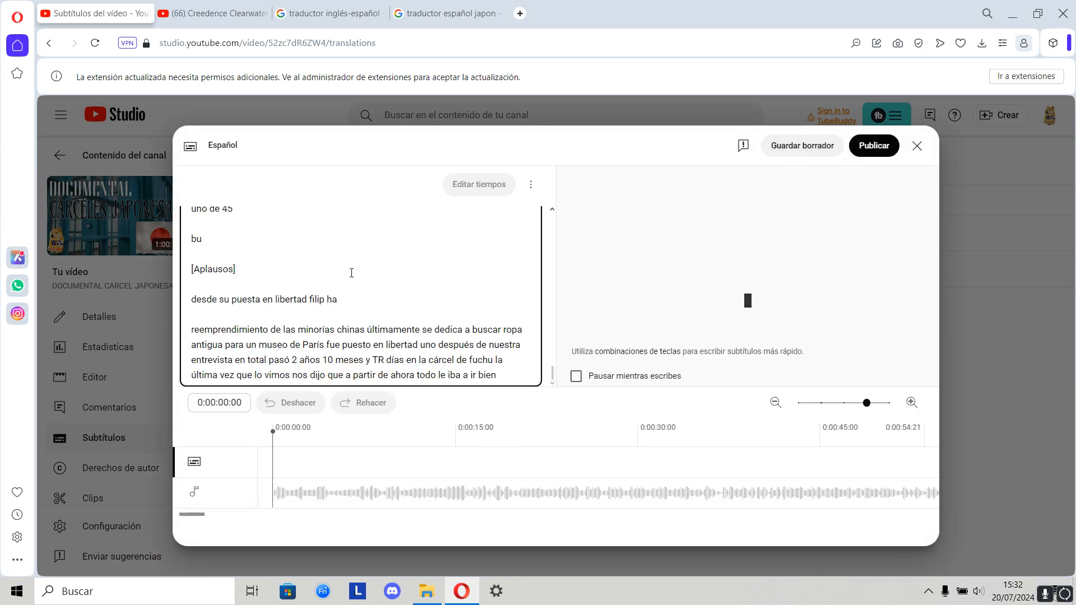
Correct the misspelled word "indicá" to "indica" in the Spanish subtitle paragraph about the fuchu prison administration
scroll(329, 317, up, 1)
scroll(329, 316, up, 3)
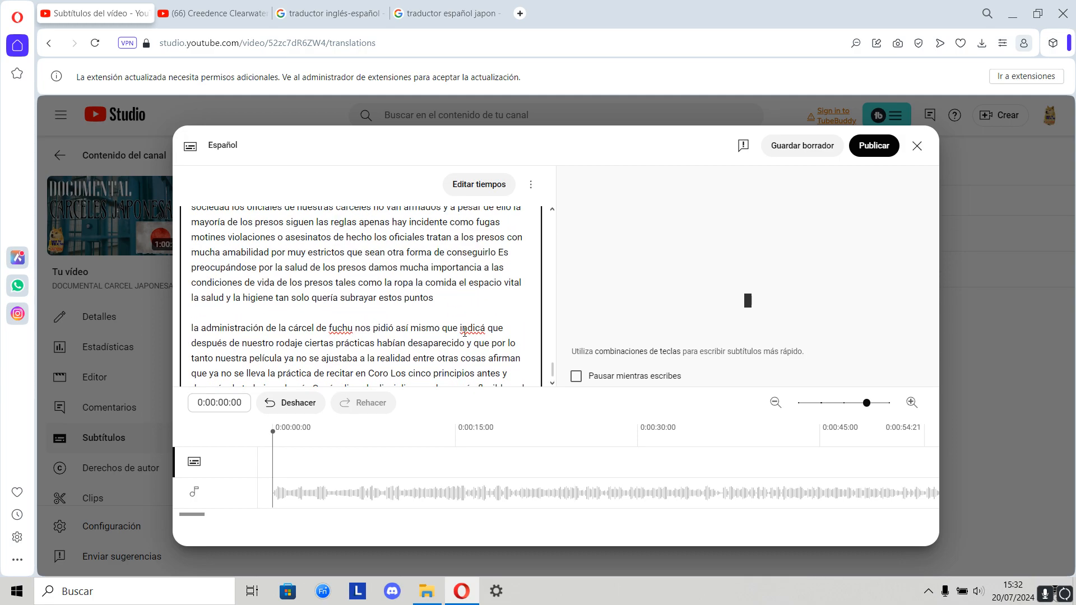
click(489, 332)
key(BackSpace)
text(a)
Review the Spanish subtitle text for misspelled words and publish the Spanish subtitles
scroll(318, 299, up, 15)
scroll(318, 298, up, 3)
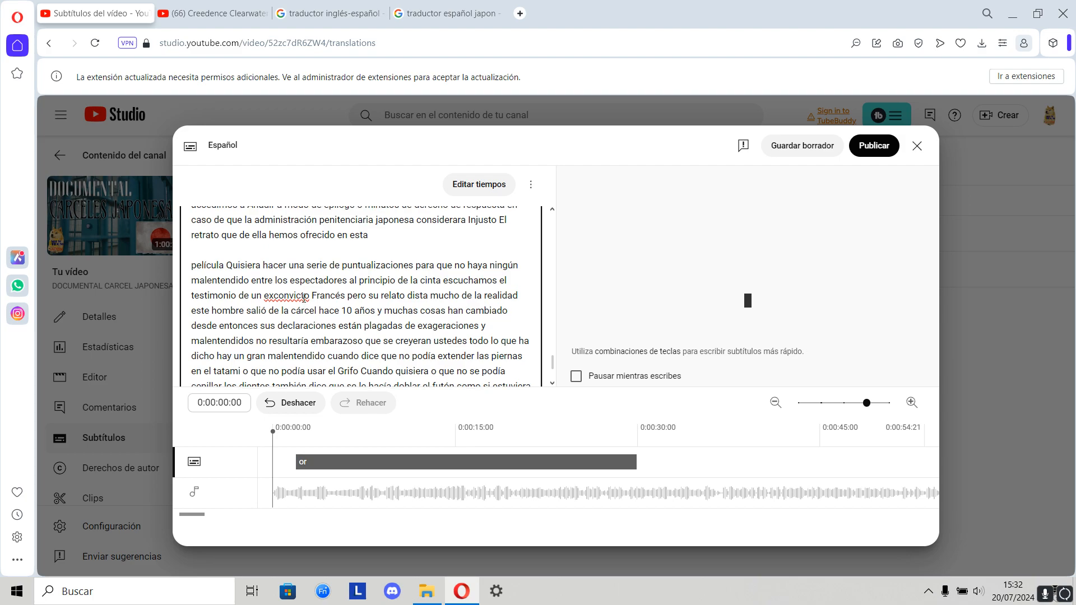
scroll(303, 298, up, 5)
scroll(304, 298, down, 2)
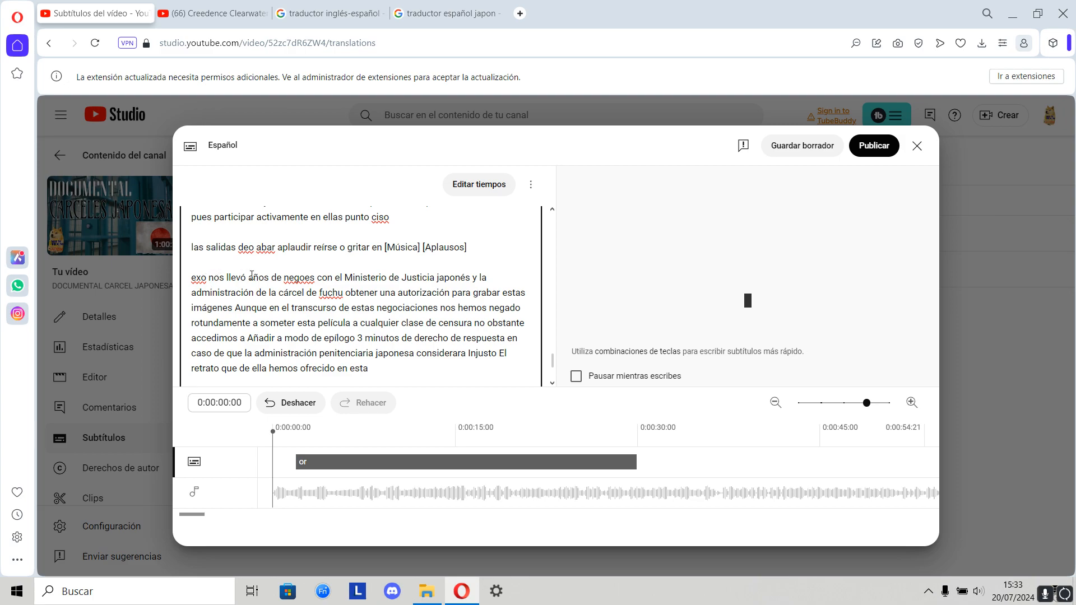
scroll(336, 292, up, 1)
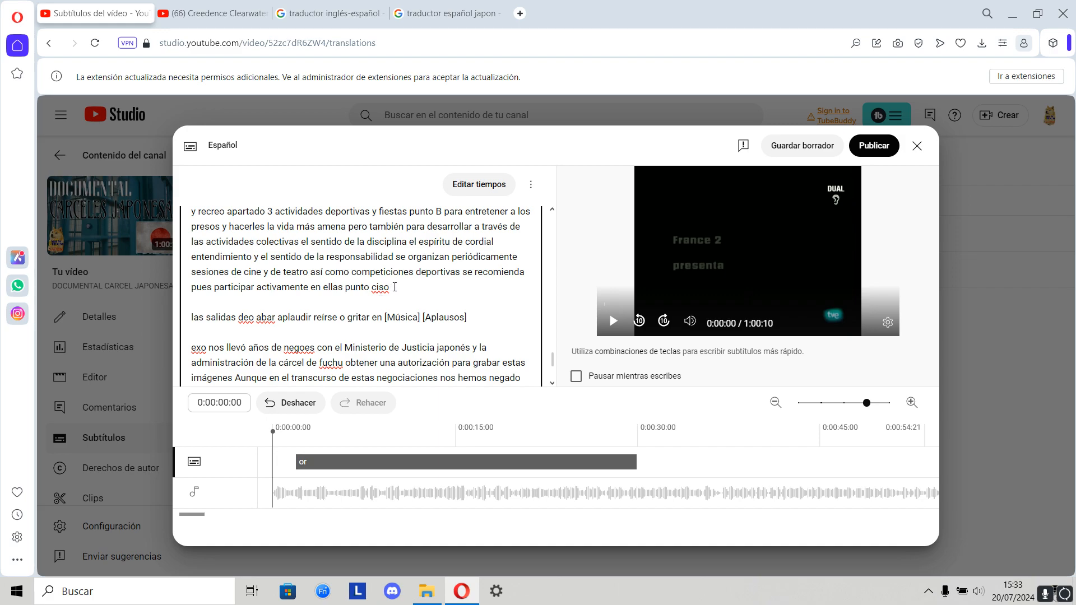
scroll(395, 287, up, 4)
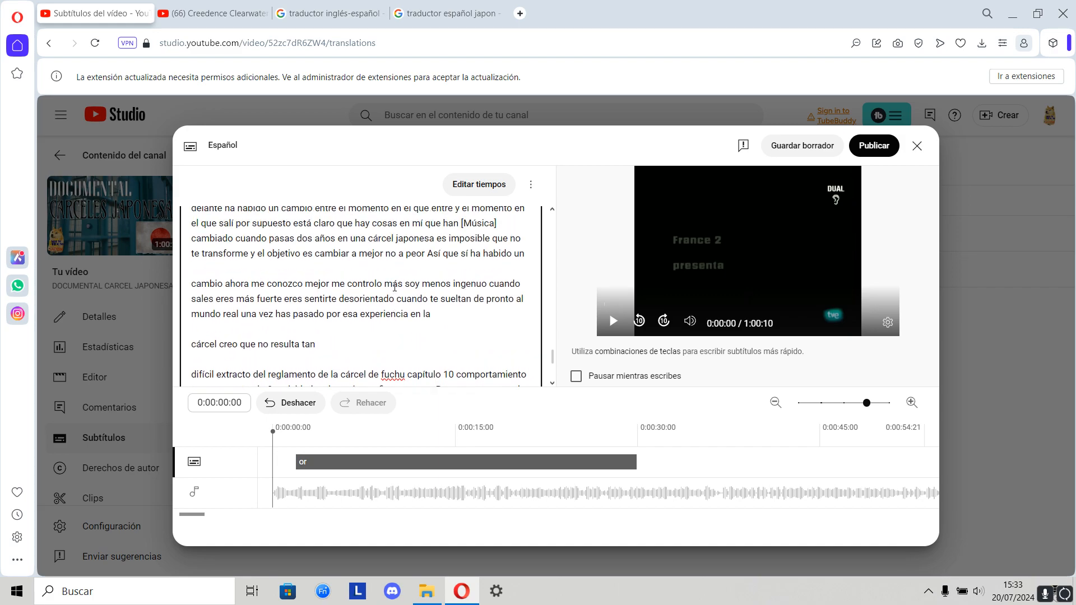
scroll(394, 287, up, 4)
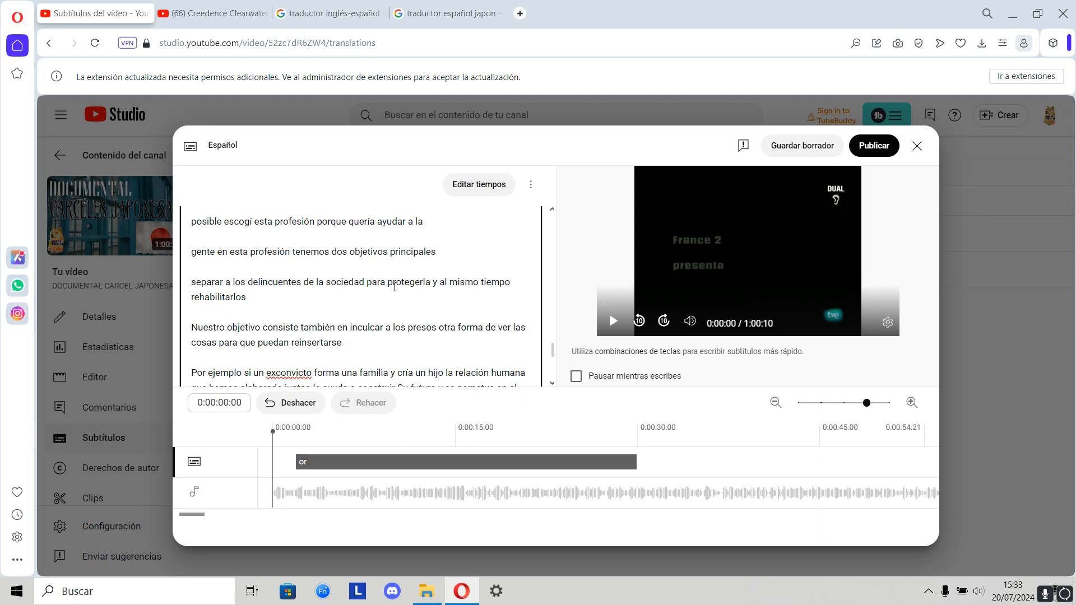
scroll(395, 287, down, 2)
scroll(394, 287, down, 2)
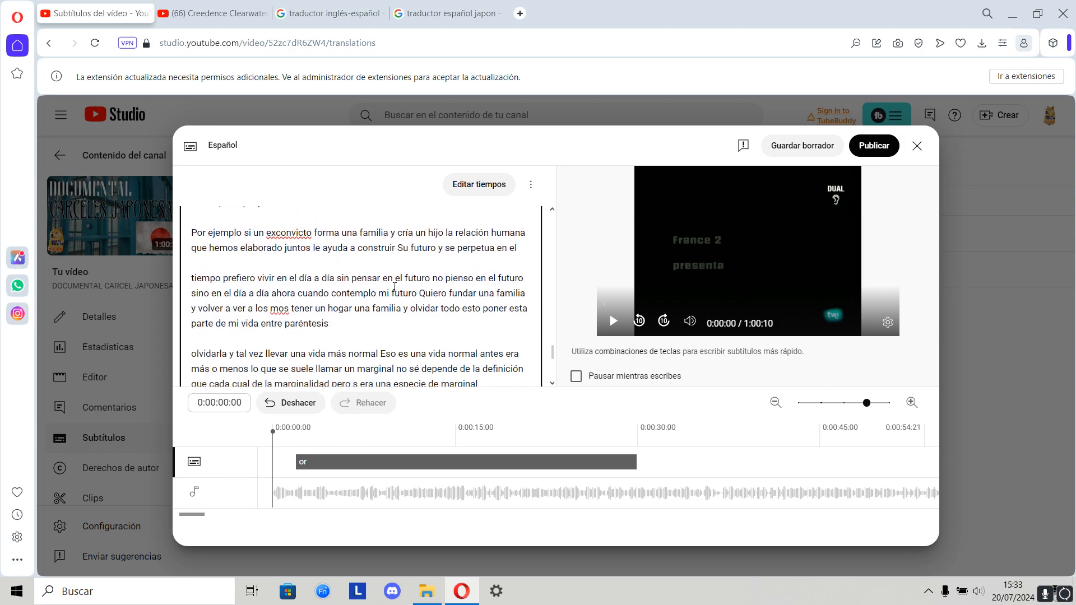
scroll(393, 287, down, 5)
scroll(386, 287, down, 10)
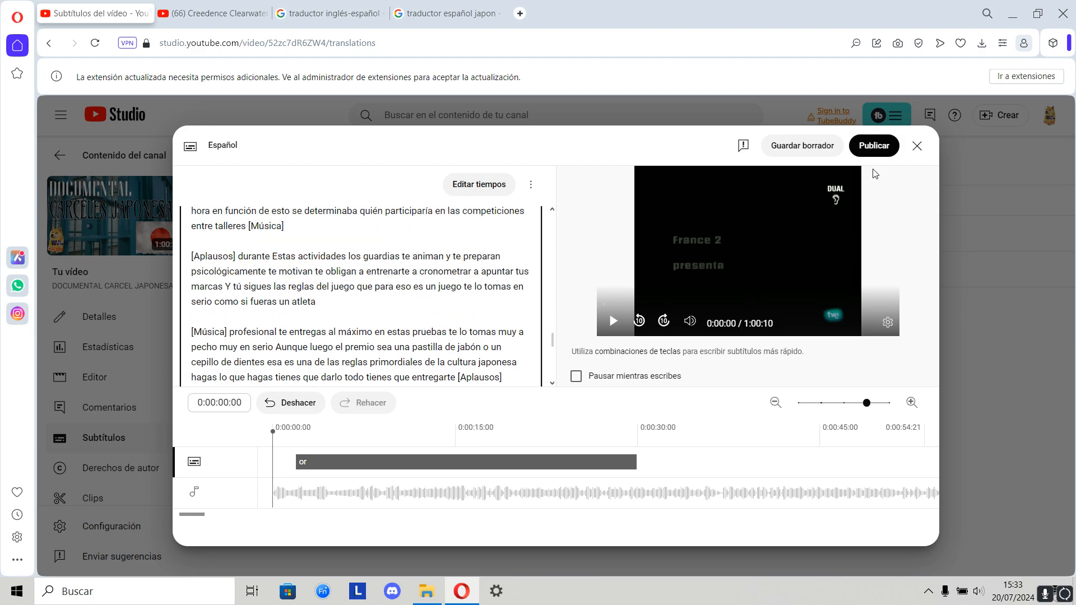
click(874, 147)
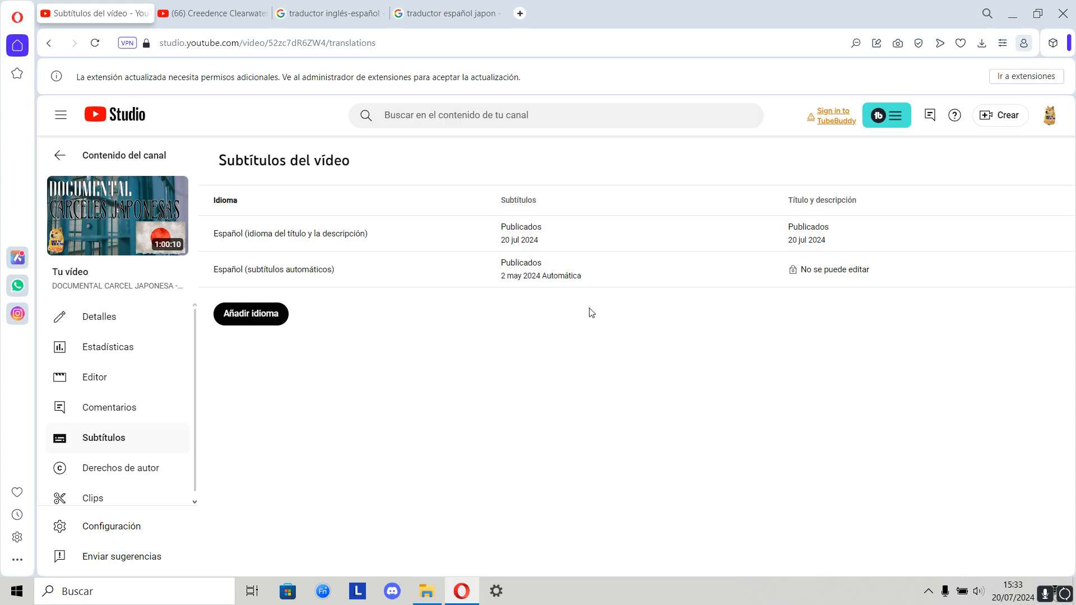
Add Japonés as a new subtitle language for the video
click(256, 319)
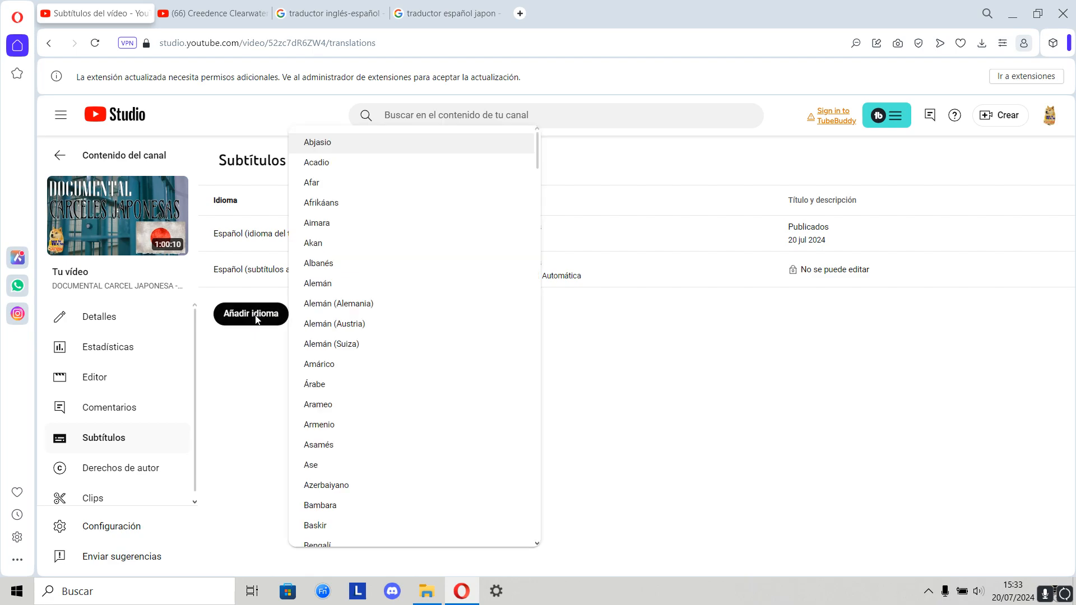
scroll(359, 303, down, 20)
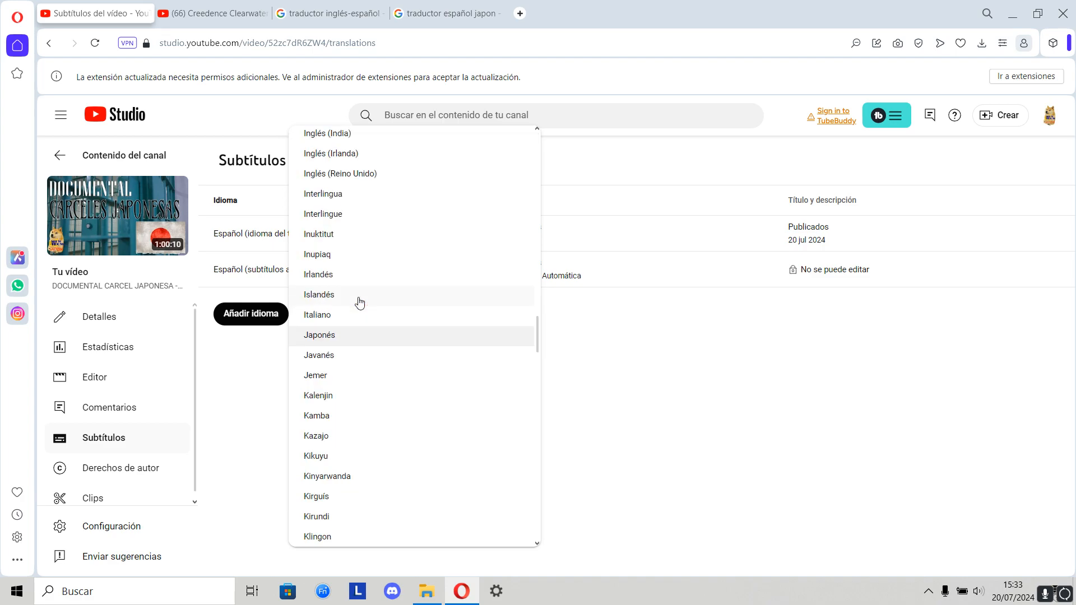
click(346, 338)
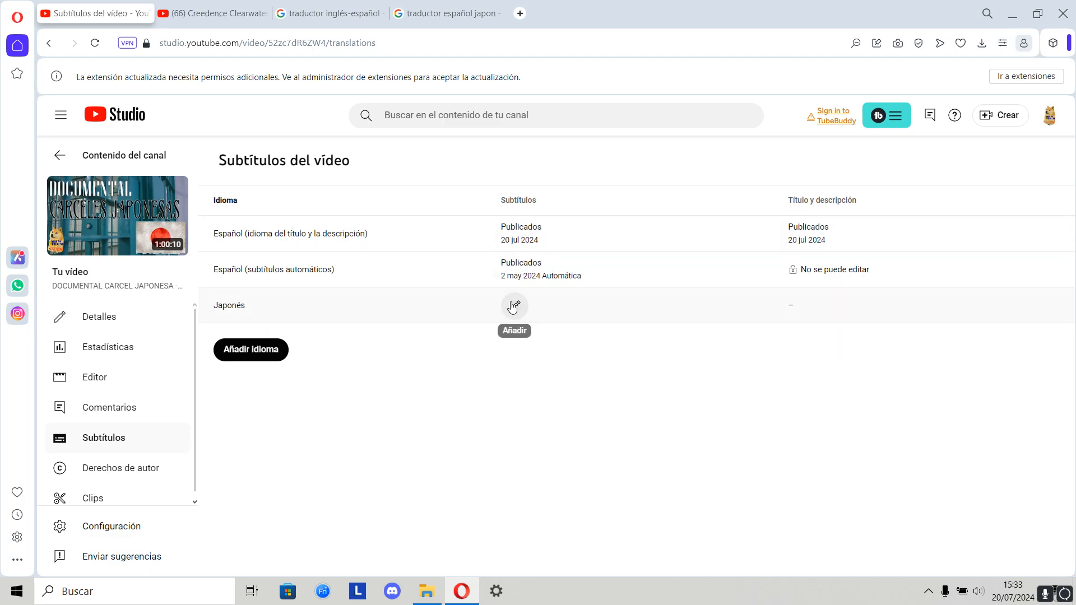
Generate the Japanese subtitles by automatic translation, look through the translated captions, and publish them
click(507, 305)
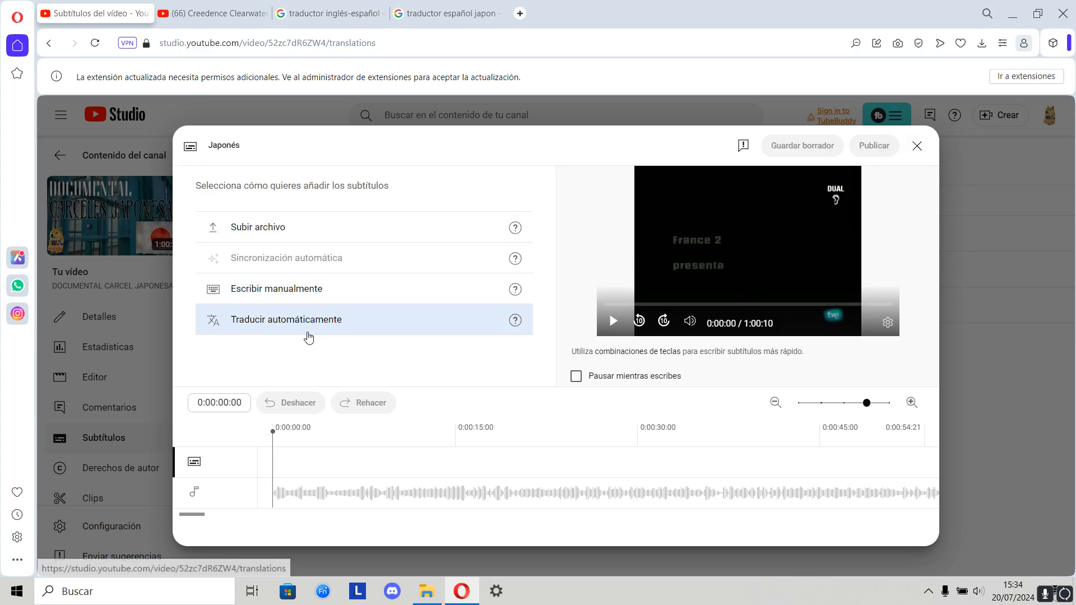
click(312, 329)
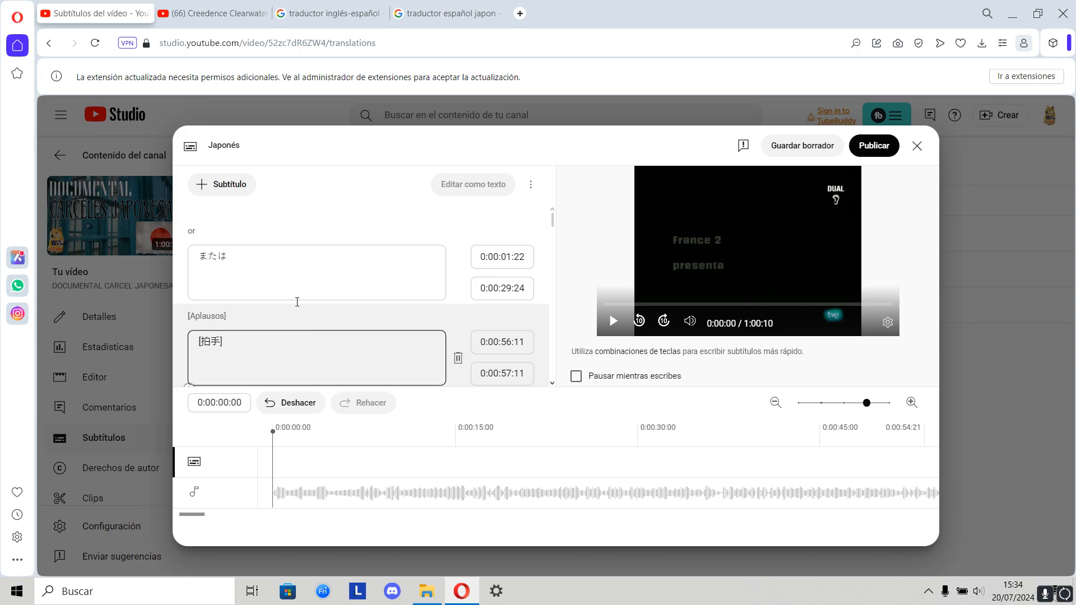
scroll(297, 302, down, 10)
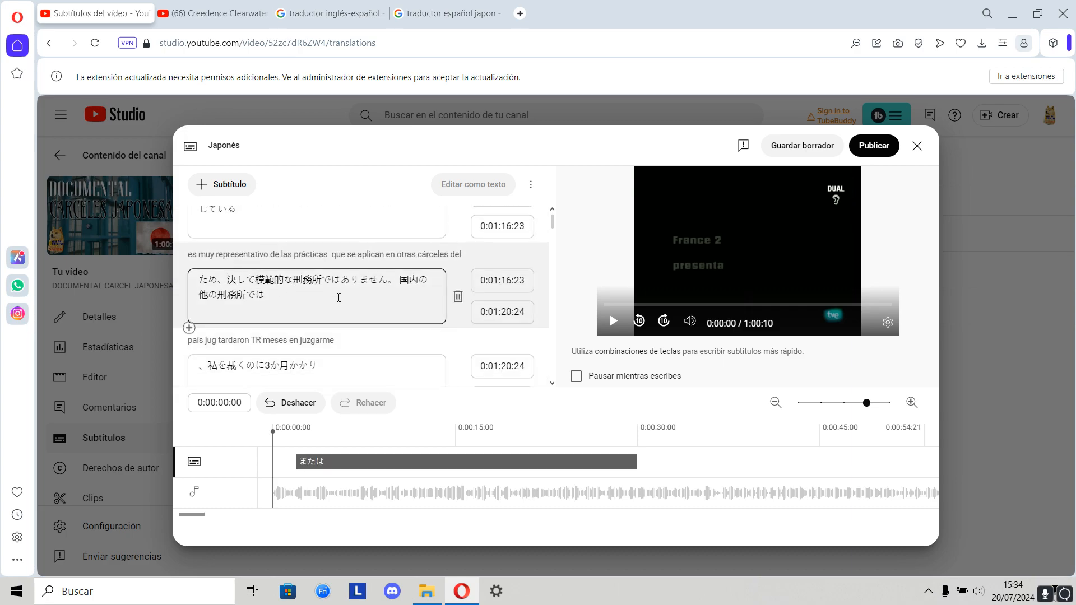
scroll(339, 297, down, 10)
scroll(320, 290, down, 10)
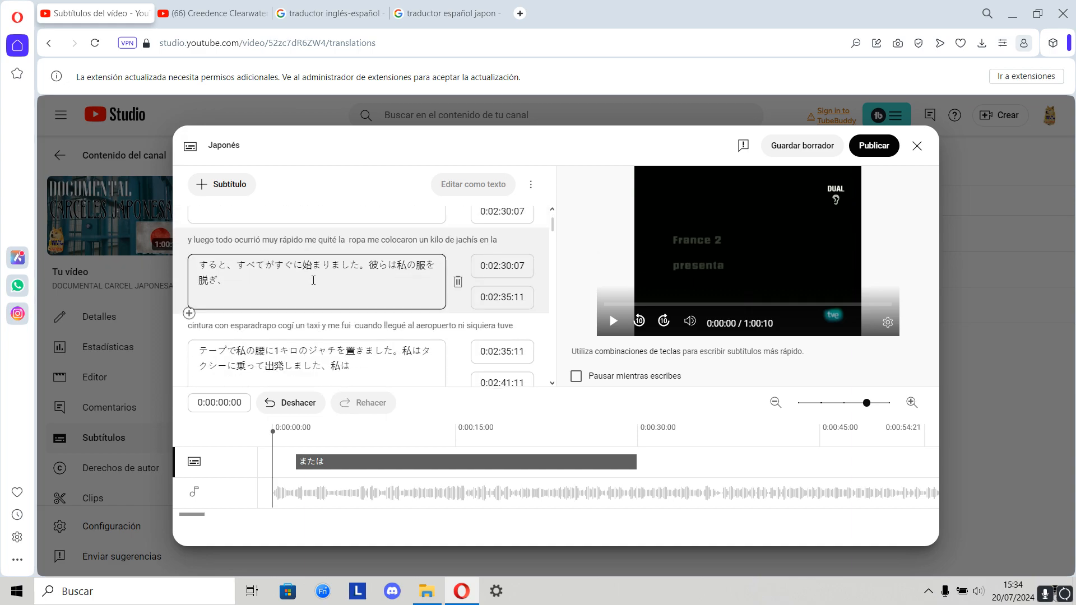
scroll(313, 280, down, 2)
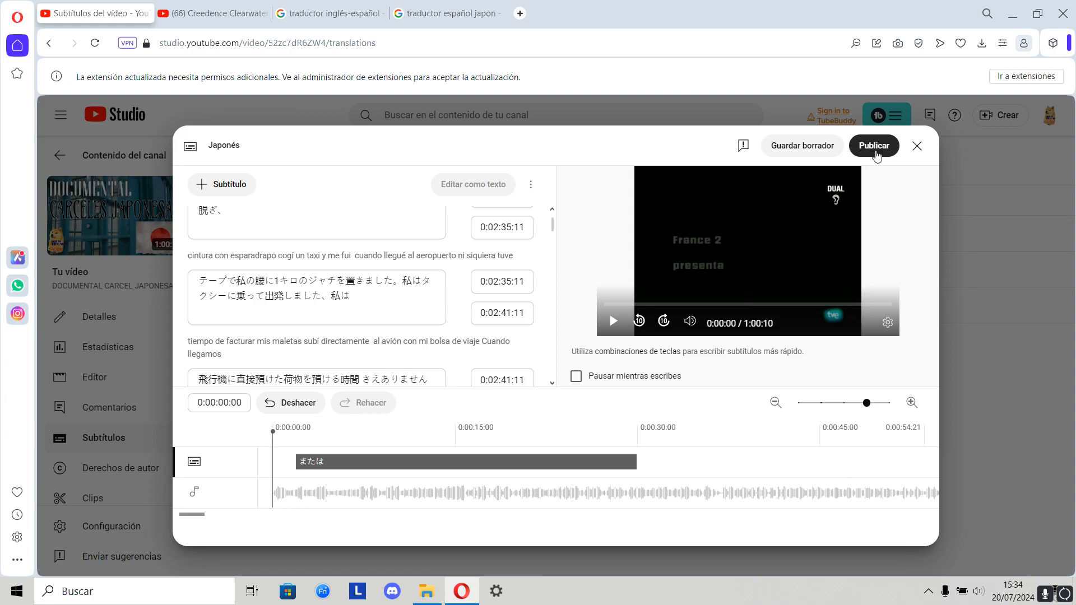
click(876, 147)
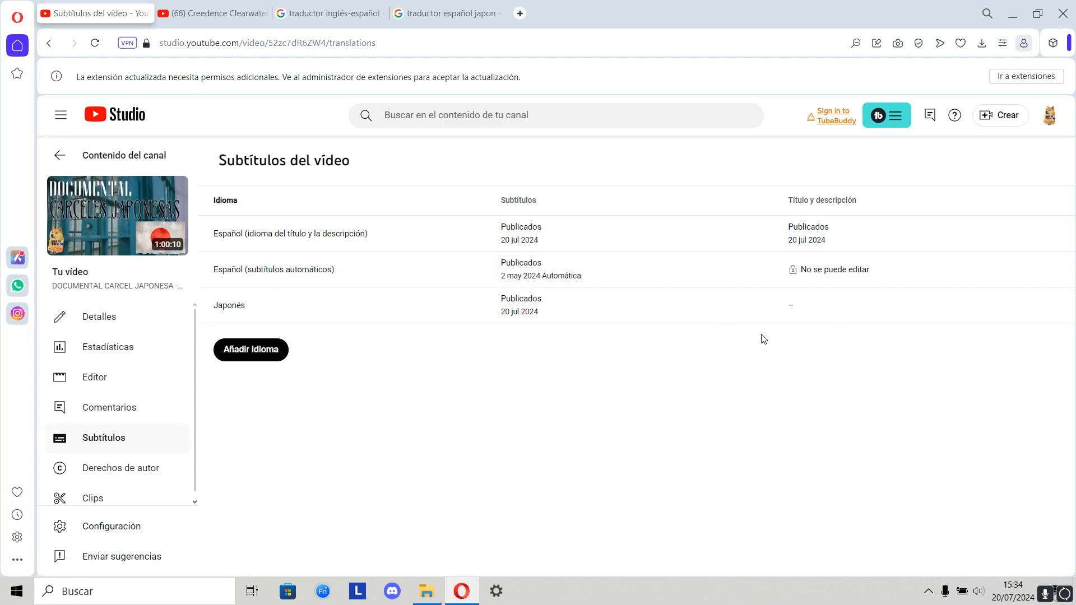
Open the Japanese title and description translation and copy the original Spanish title
mouse_move(801, 307)
click(803, 308)
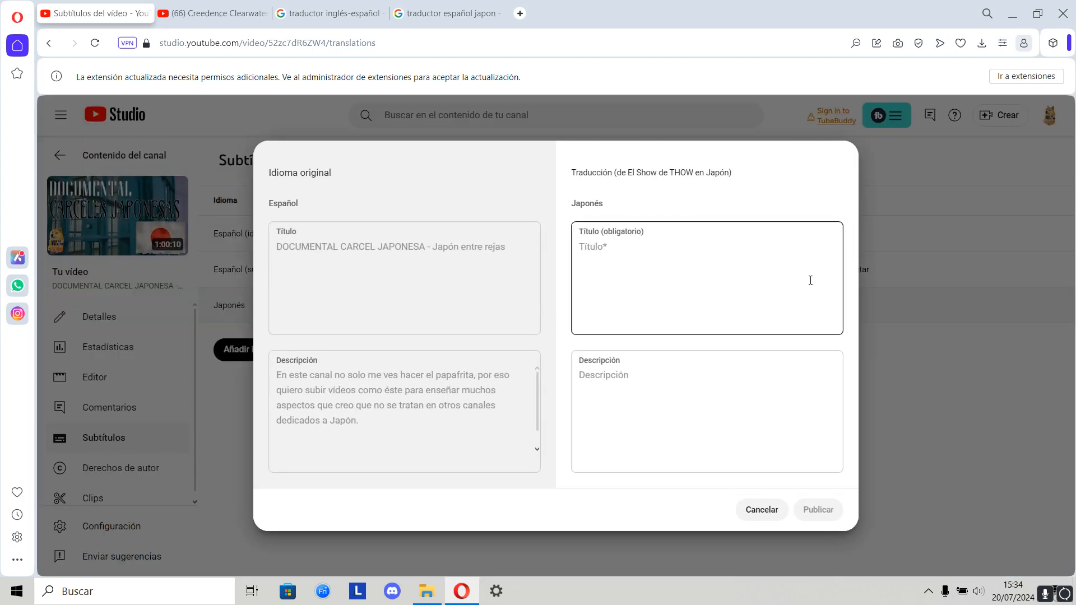
drag(508, 250, 253, 274)
key(ctrl+c)
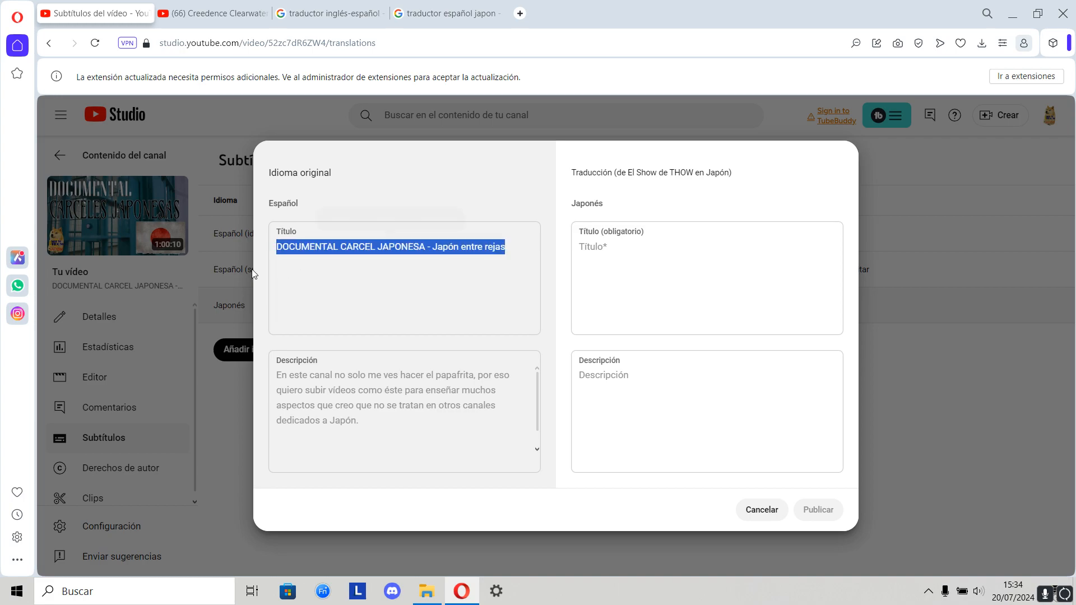
Translate the copied title from Spanish to Japanese in the Google translator and copy the translation
click(448, 12)
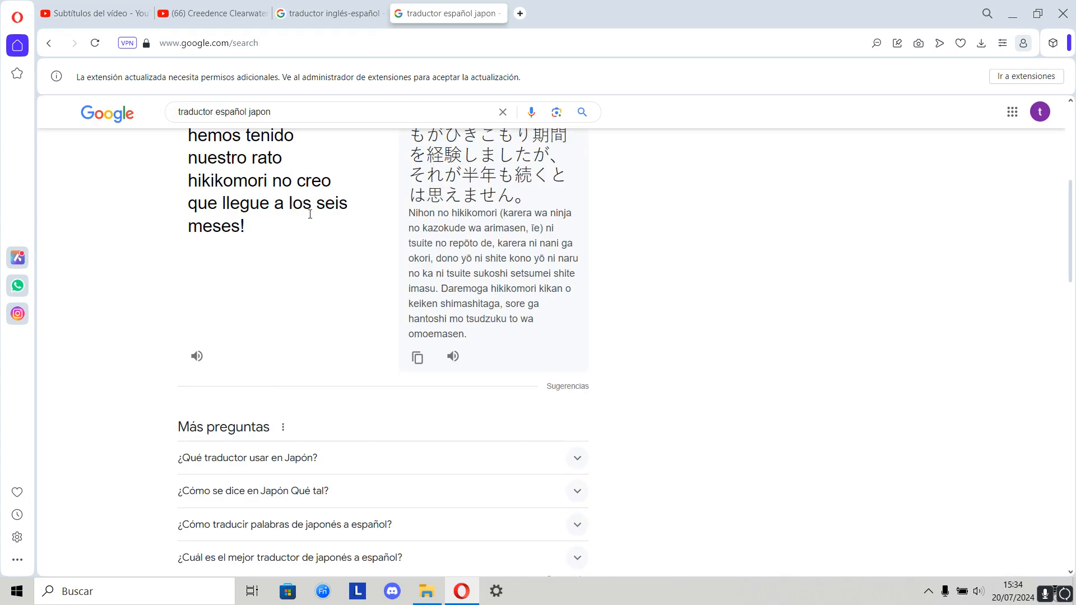
scroll(310, 210, up, 3)
click(363, 162)
scroll(257, 201, up, 1)
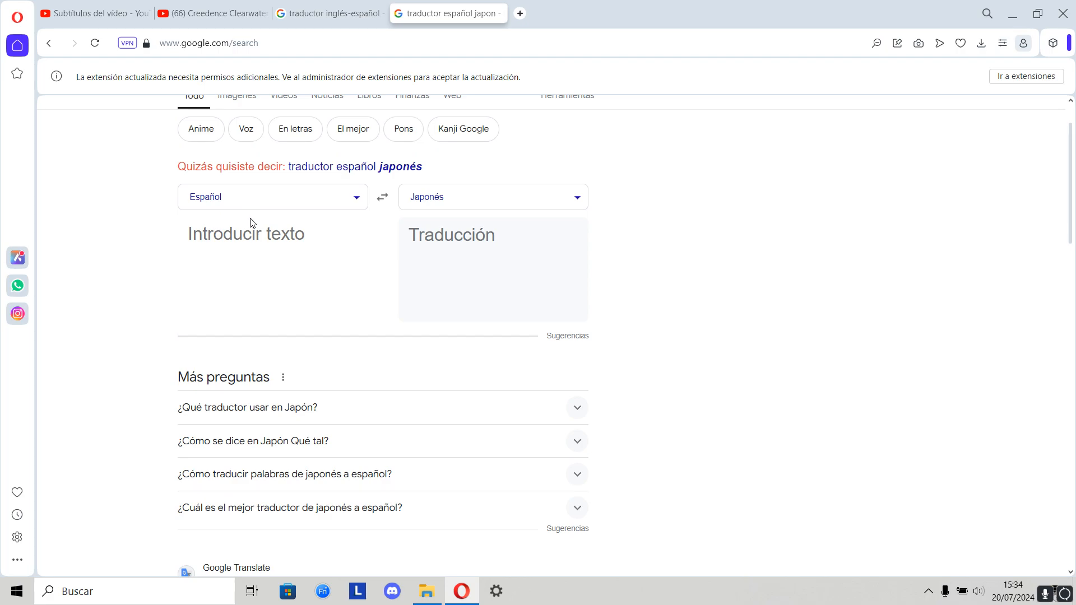
key(ctrl+v)
click(417, 376)
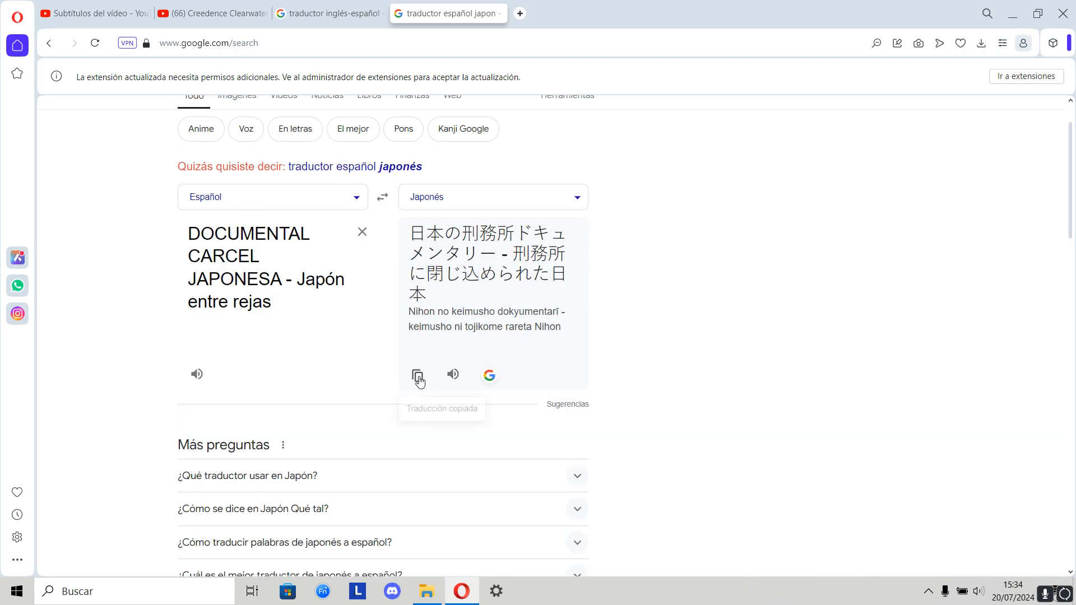
Back in YouTube Studio, fill in the Japanese title with "日本の刑務所ドキュメンタリー - 刑務所に閉じ込められた日本"
click(94, 13)
click(661, 297)
text(日本の刑務所ドキュメンタリー - 刑務所に閉じ込められた日本)
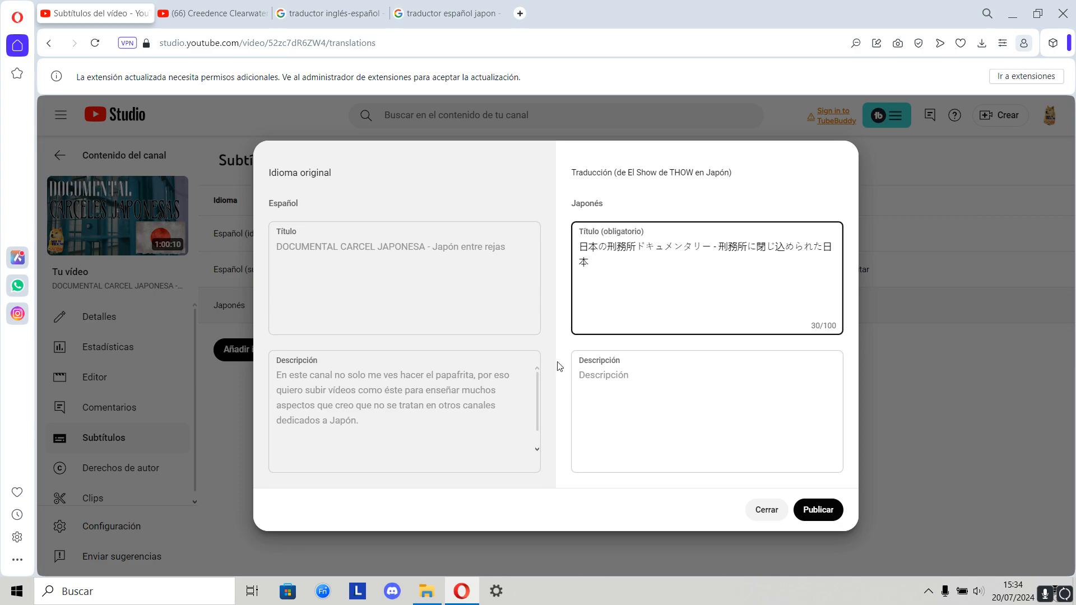
Copy the whole original Spanish description, translate it into Japanese in the Google translator, and copy the translation
drag(273, 375, 438, 489)
key(ctrl+c)
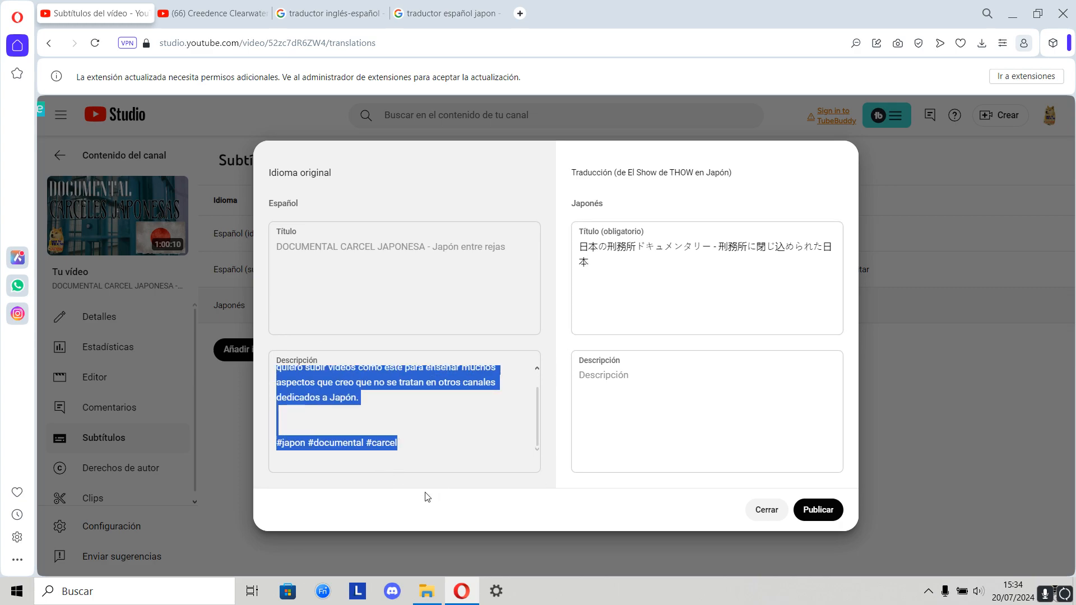
click(426, 6)
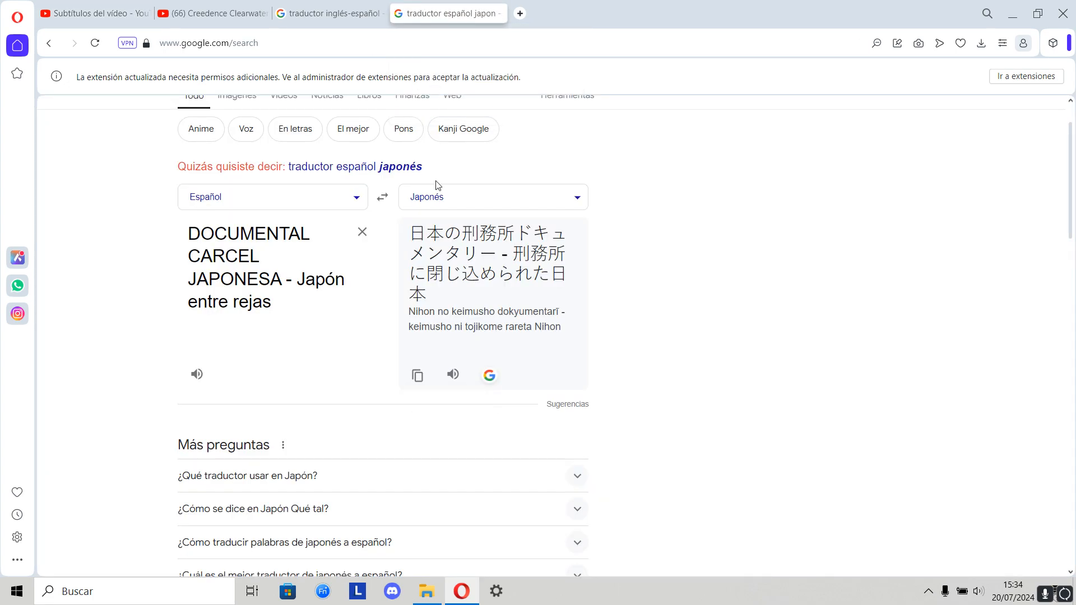
click(356, 239)
key(ctrl+v)
scroll(392, 392, down, 4)
click(418, 509)
Return to YouTube Studio and paste the copied translation as the Japanese description, including its hashtags
click(94, 13)
click(644, 432)
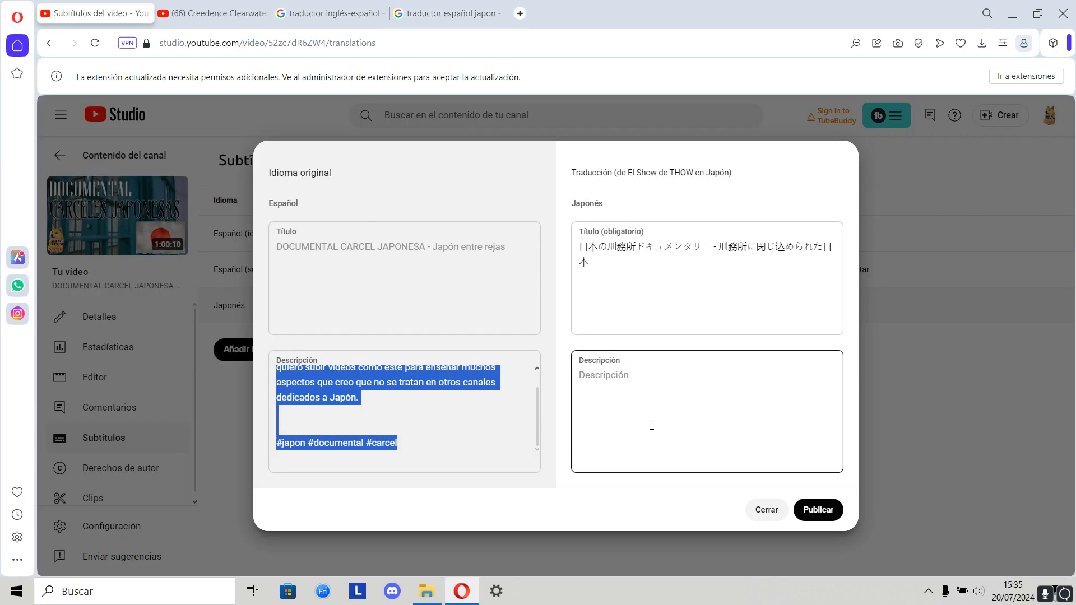
key(ctrl+v)
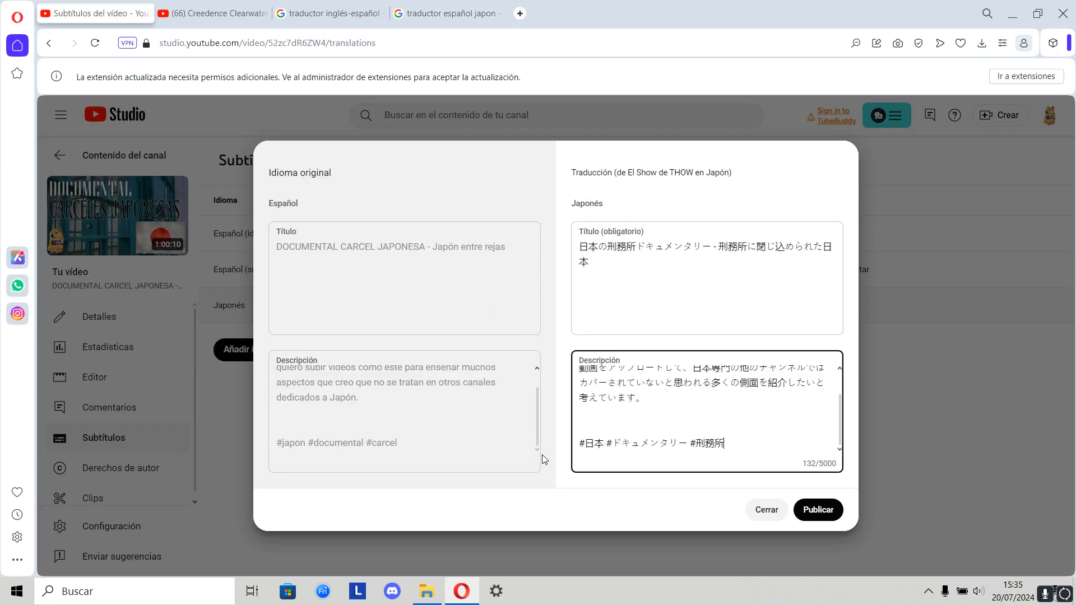
Review the pasted Japanese description and publish the Japanese title and description
scroll(667, 435, up, 2)
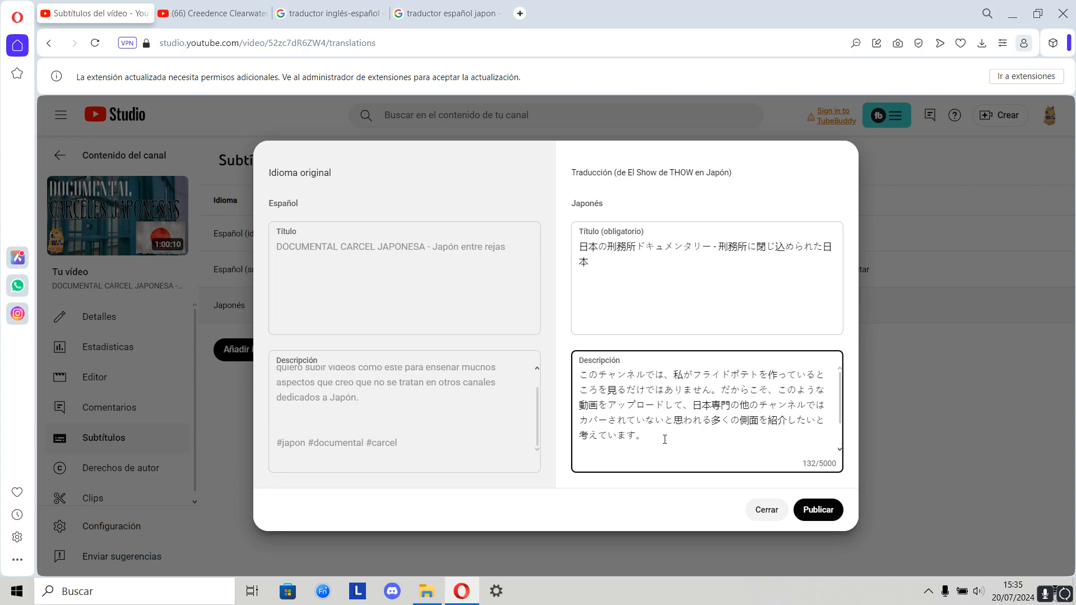
scroll(667, 435, down, 2)
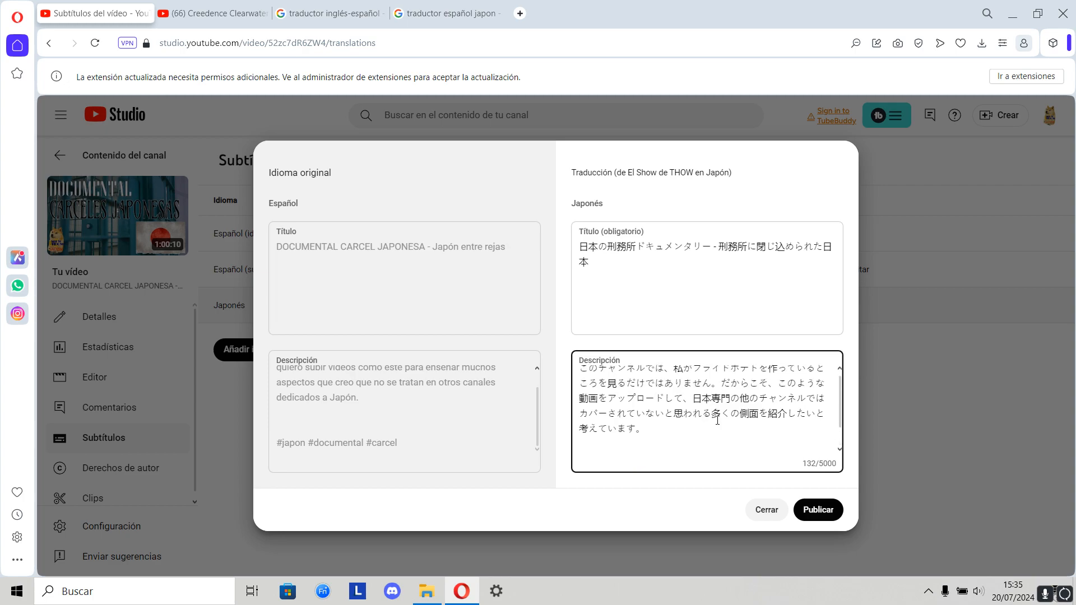
click(819, 510)
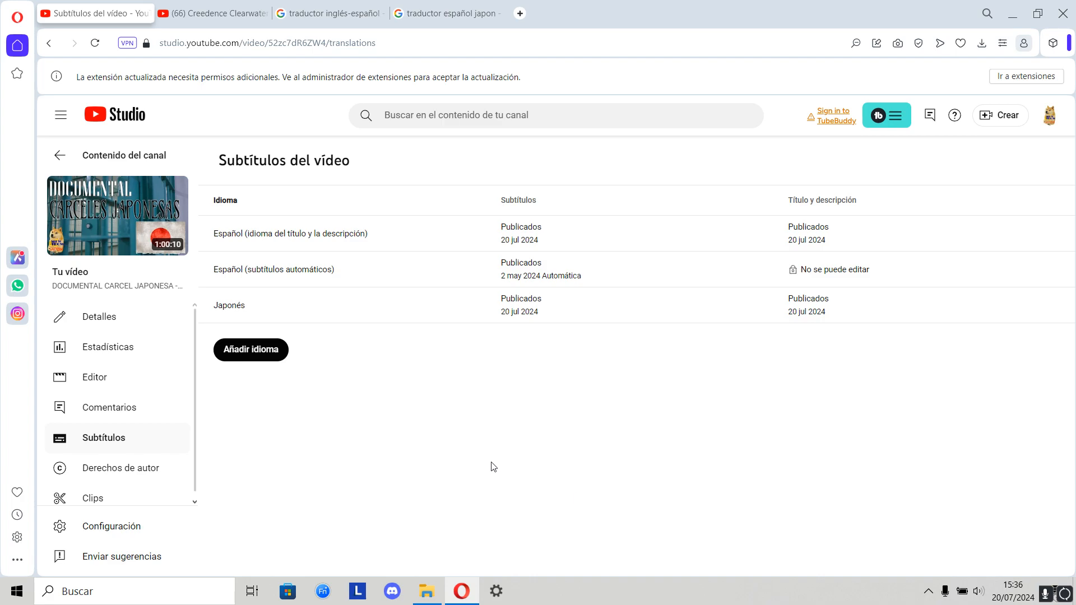
Add Inglés as a new subtitle language for the video
click(280, 354)
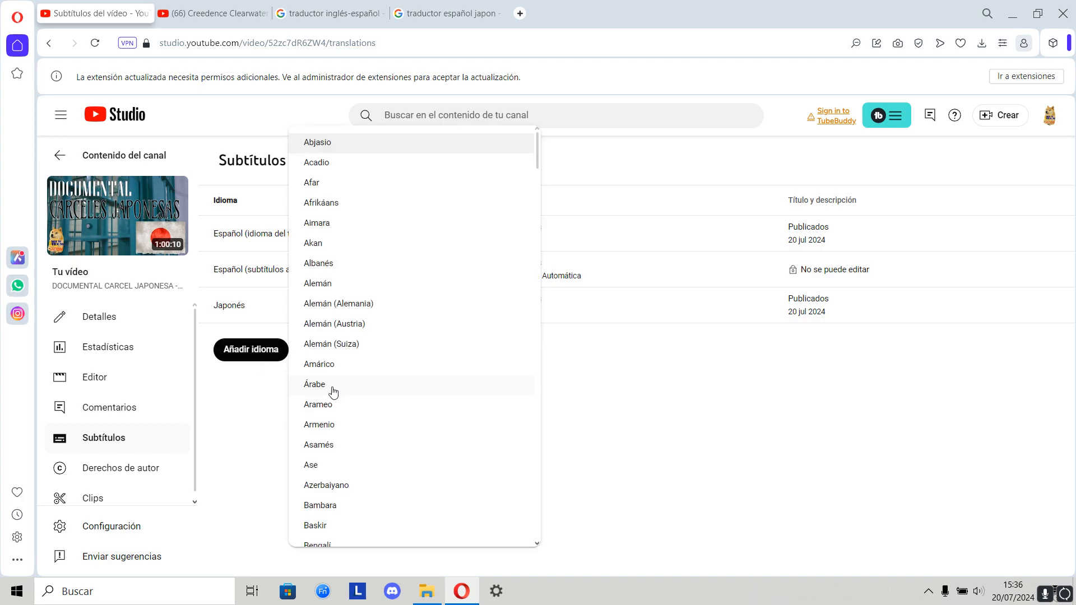
key(i)
click(329, 376)
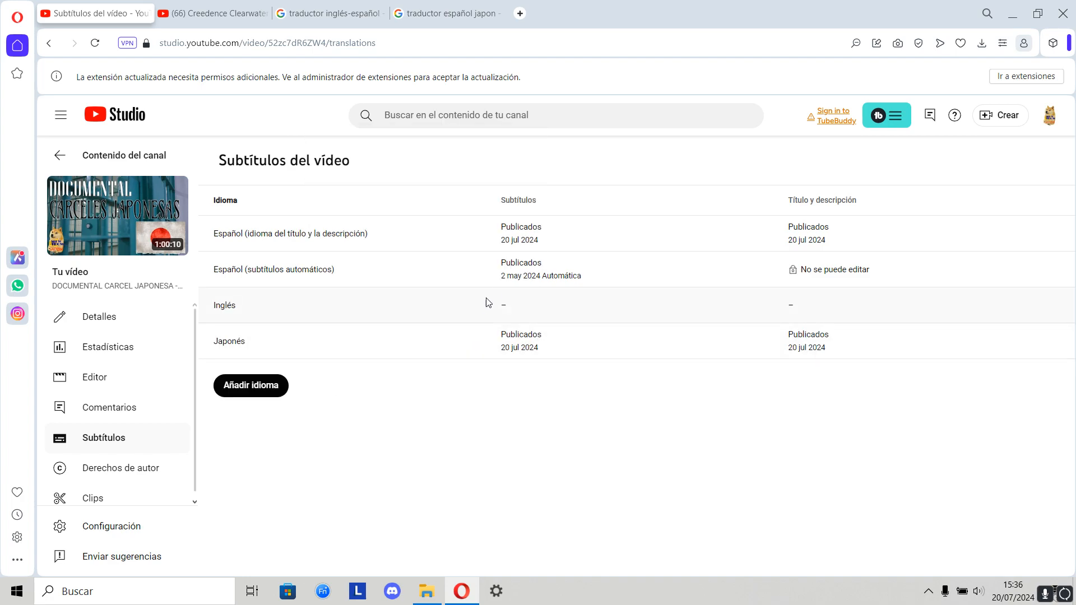
Create the English subtitles by automatic translation, look through the translated lines, and publish them
click(515, 306)
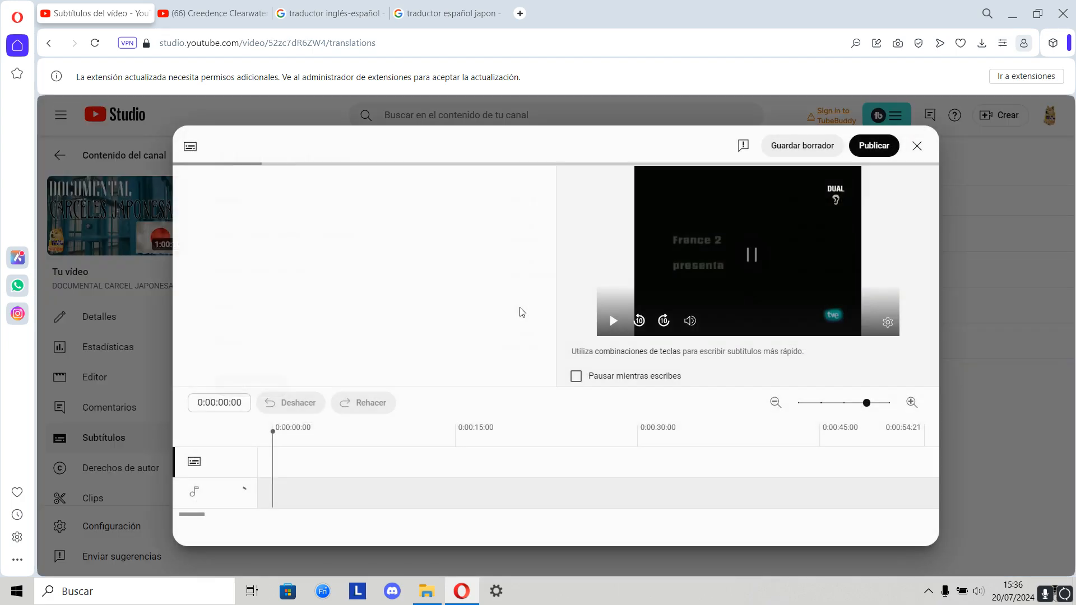
click(336, 315)
scroll(343, 316, down, 10)
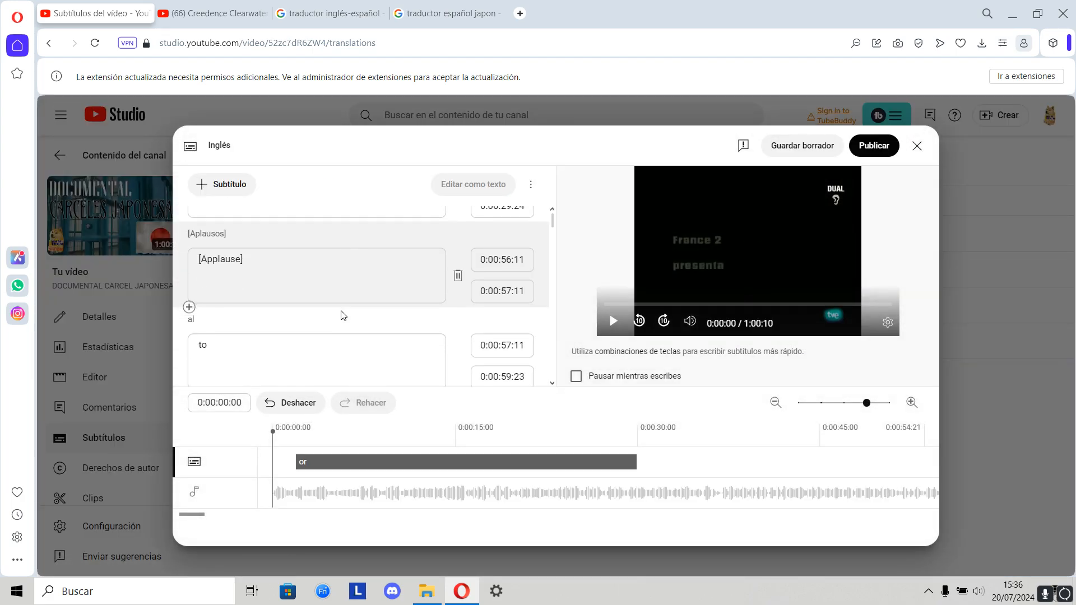
scroll(342, 311, down, 5)
click(889, 146)
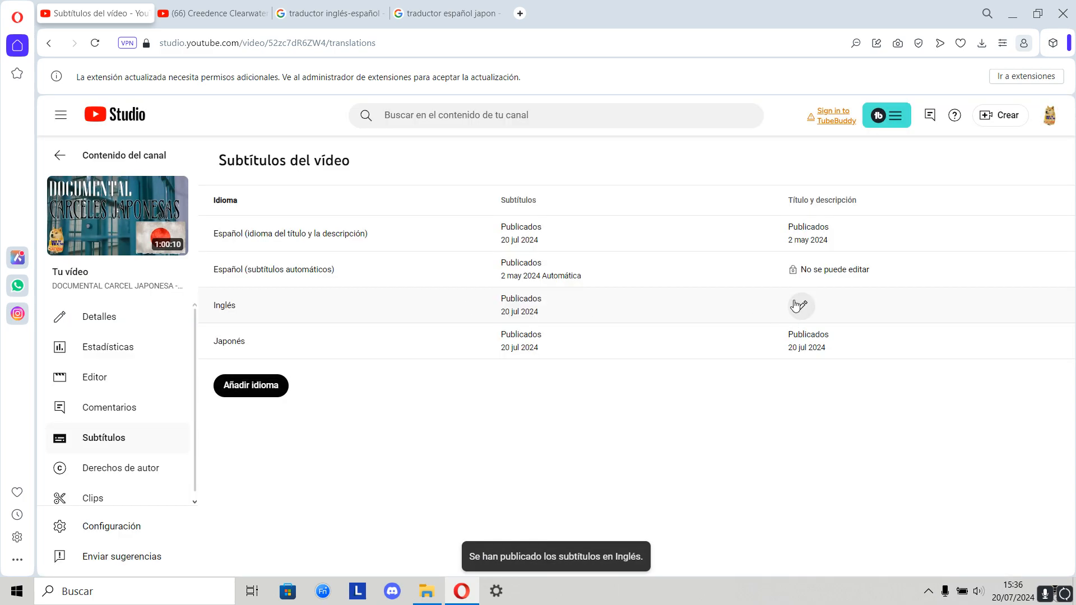
Open the English title and description form, copy the original Spanish title, translate it into English in the Google translator, and copy the translation
click(799, 306)
drag(511, 253, 235, 270)
key(ctrl+c)
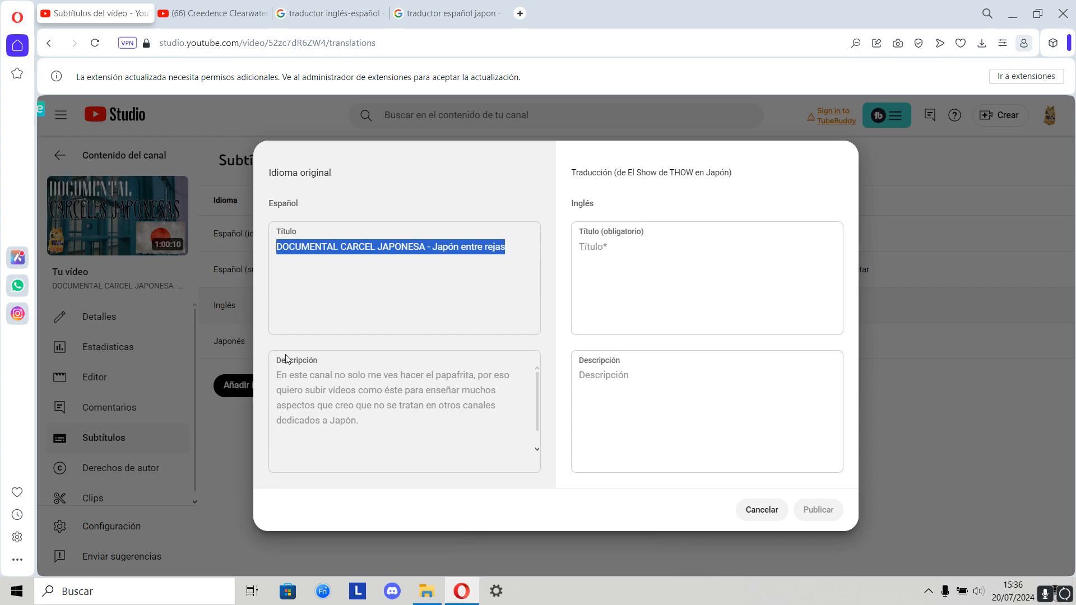
click(324, 15)
scroll(359, 241, up, 6)
click(362, 247)
key(ctrl+v)
click(418, 390)
Back in YouTube Studio, fill in the English title with "JAPANESE PRISON DOCUMENTARY - Japan behind bars"
click(84, 5)
click(673, 264)
key(ctrl+v)
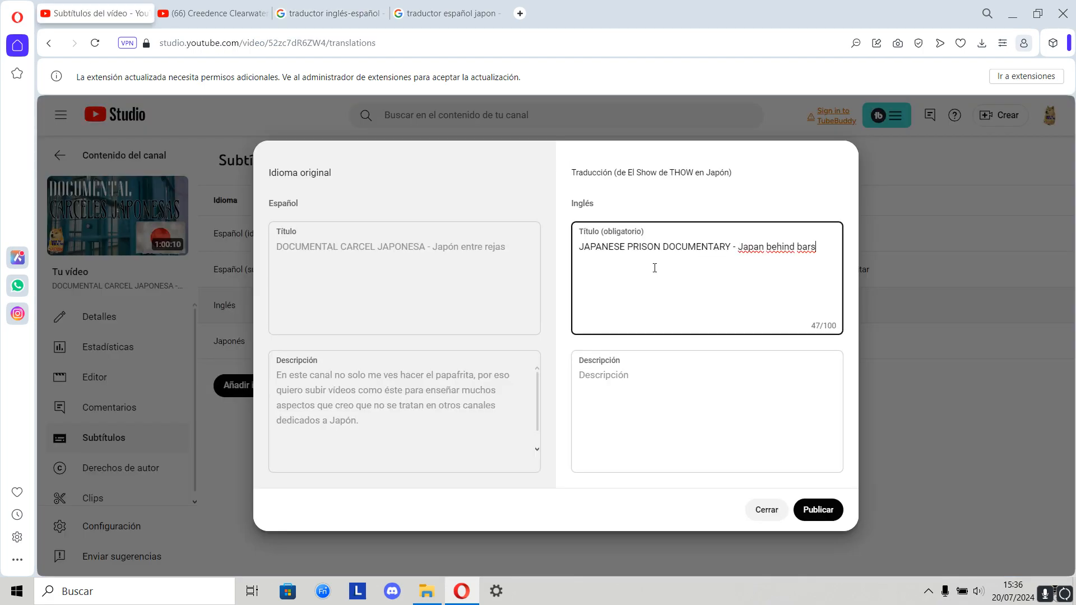
Copy the whole original Spanish description, translate it into English in the Google translator, and copy the translation
drag(276, 377, 430, 499)
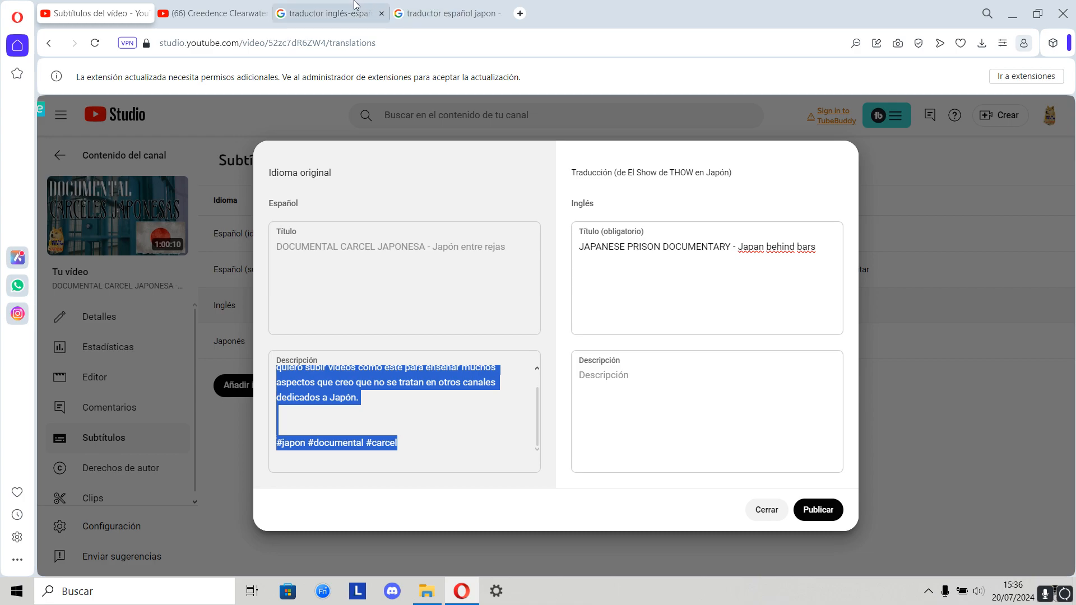
click(331, 13)
click(361, 247)
key(ctrl+v)
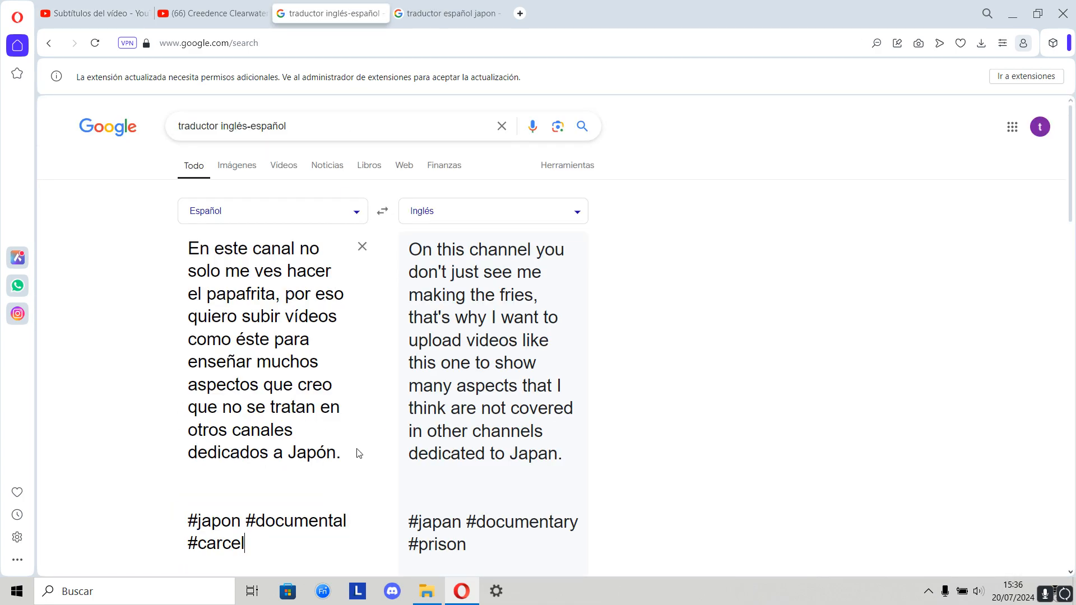
scroll(427, 461, down, 3)
click(418, 476)
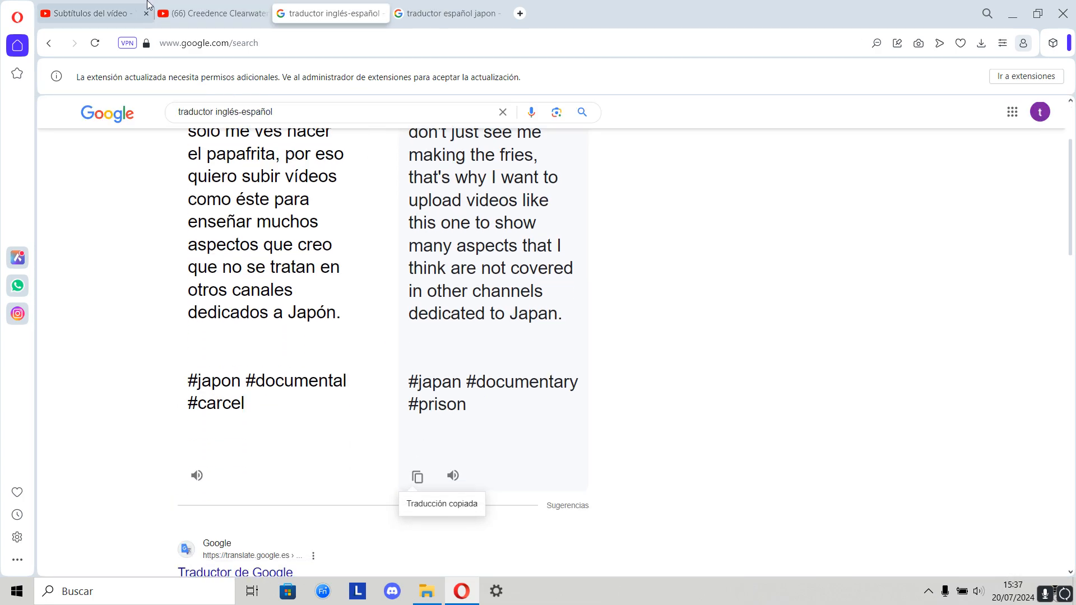
Return to YouTube Studio, paste the copied translation as the English description, and publish the English title and description
click(95, 13)
click(642, 390)
key(ctrl+v)
click(825, 509)
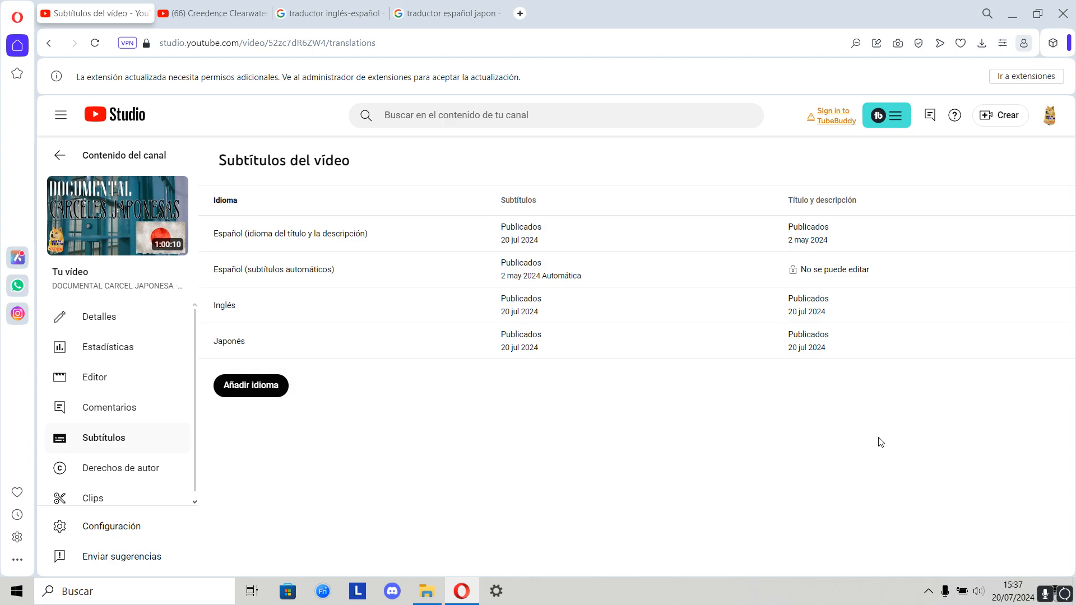
Look through the full list of languages available for adding subtitles, then close it without choosing one
click(238, 393)
scroll(372, 343, down, 12)
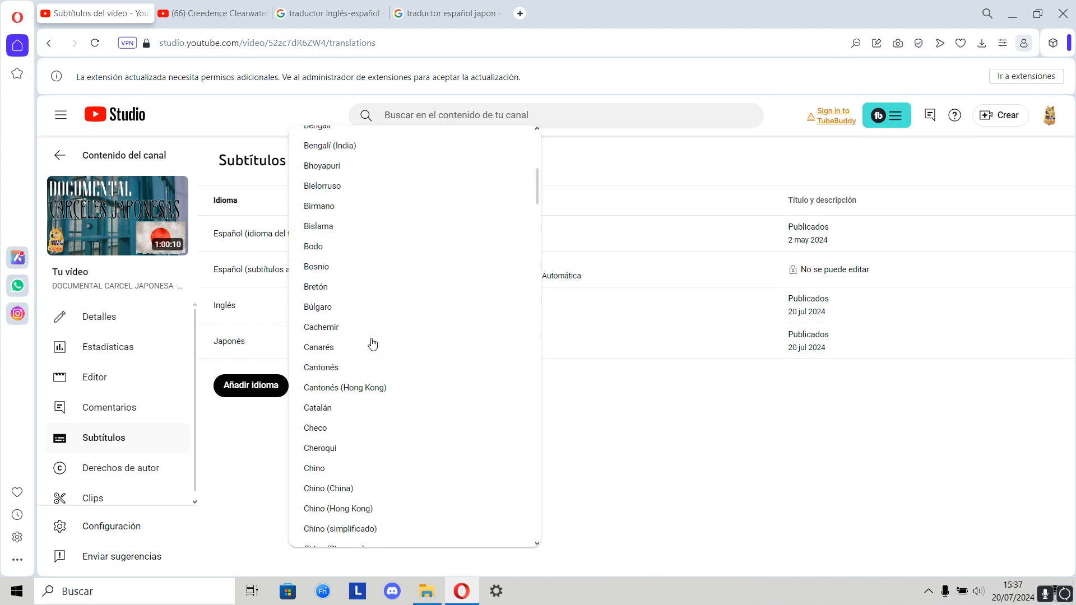
scroll(373, 343, down, 10)
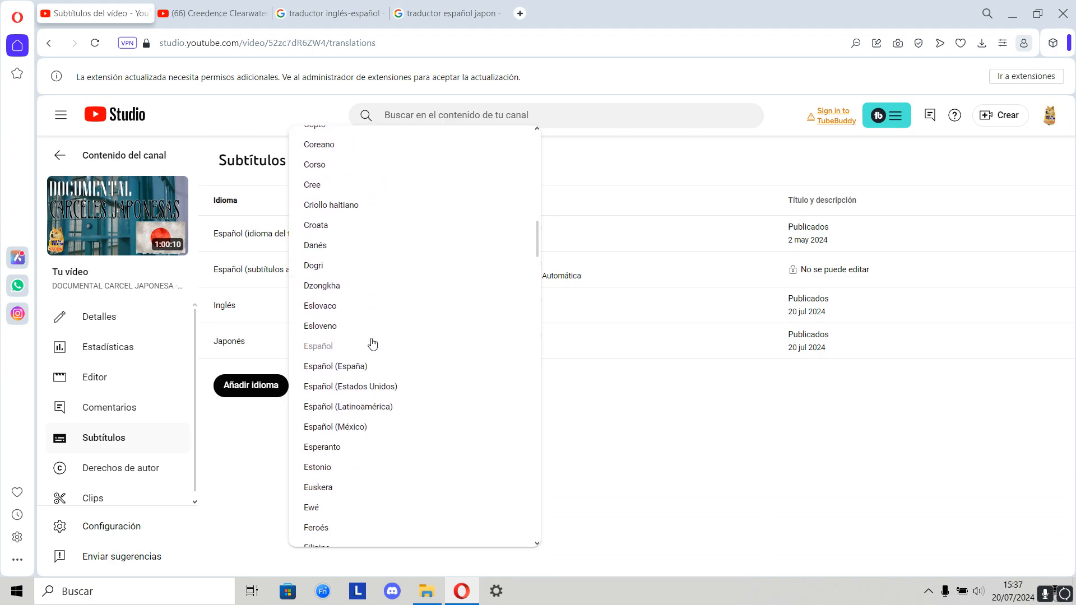
scroll(373, 344, down, 3)
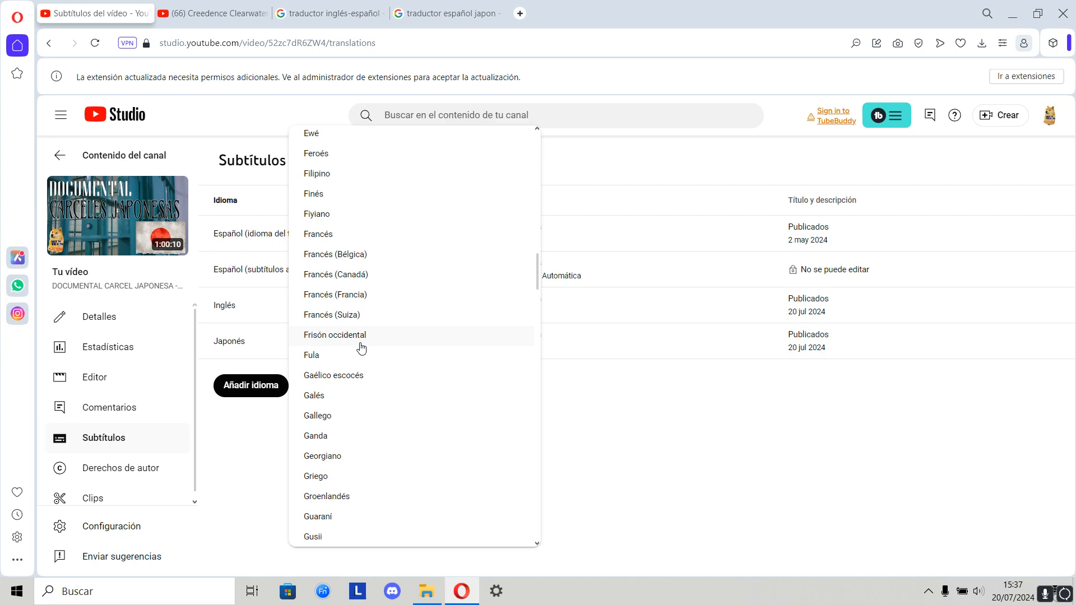
scroll(353, 350, down, 3)
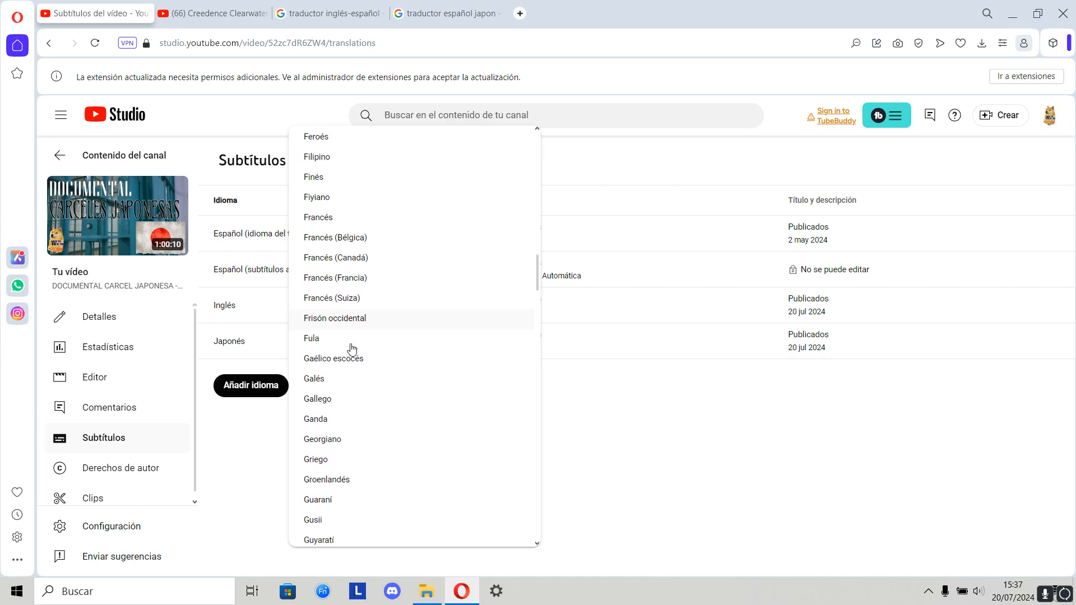
scroll(350, 350, down, 10)
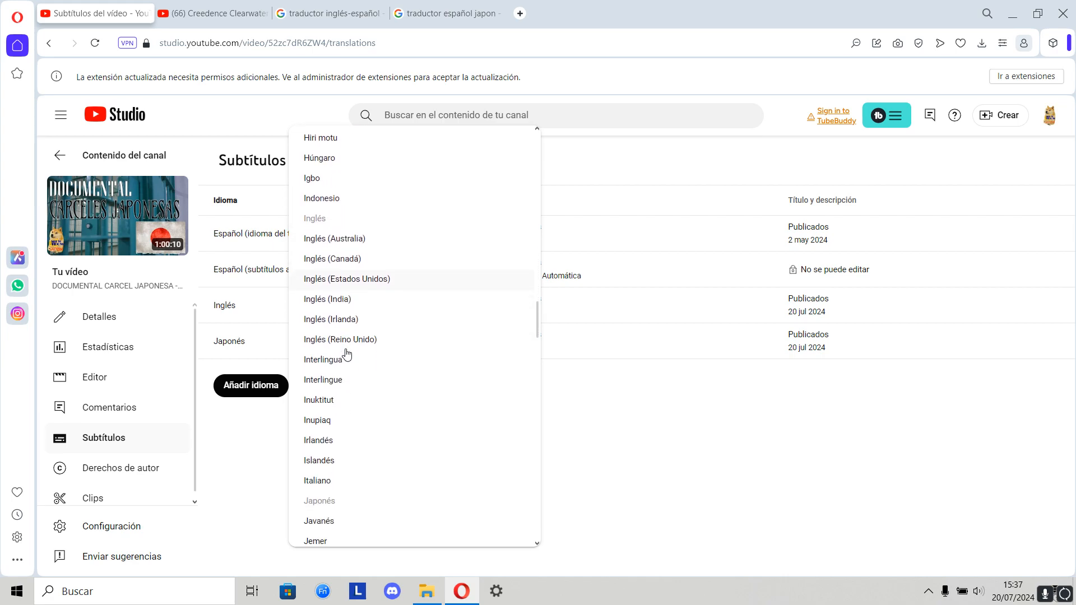
scroll(348, 355, down, 1)
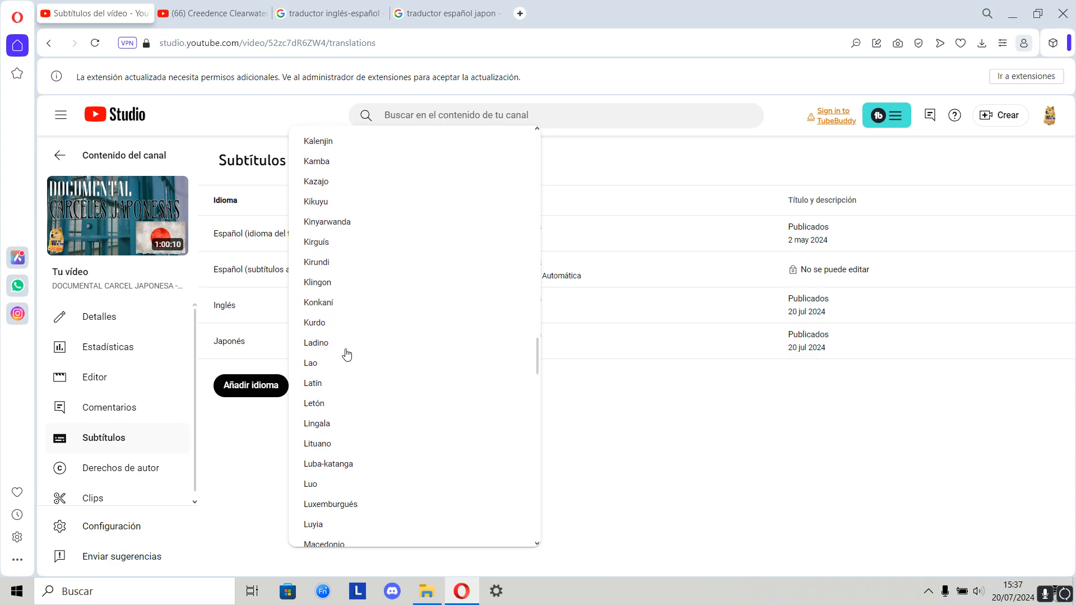
scroll(347, 360, down, 2)
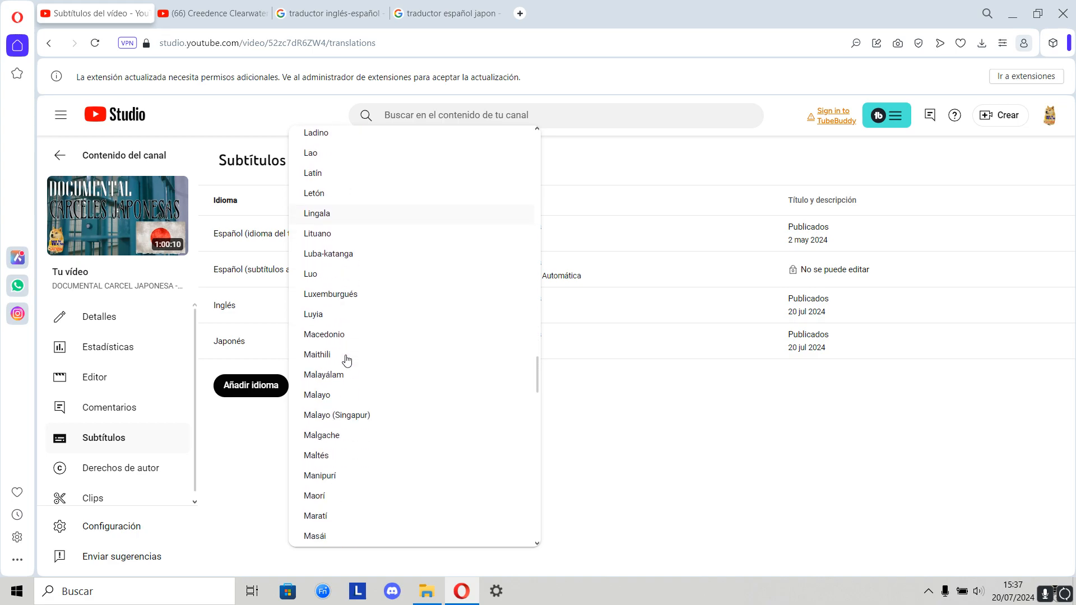
scroll(345, 361, down, 4)
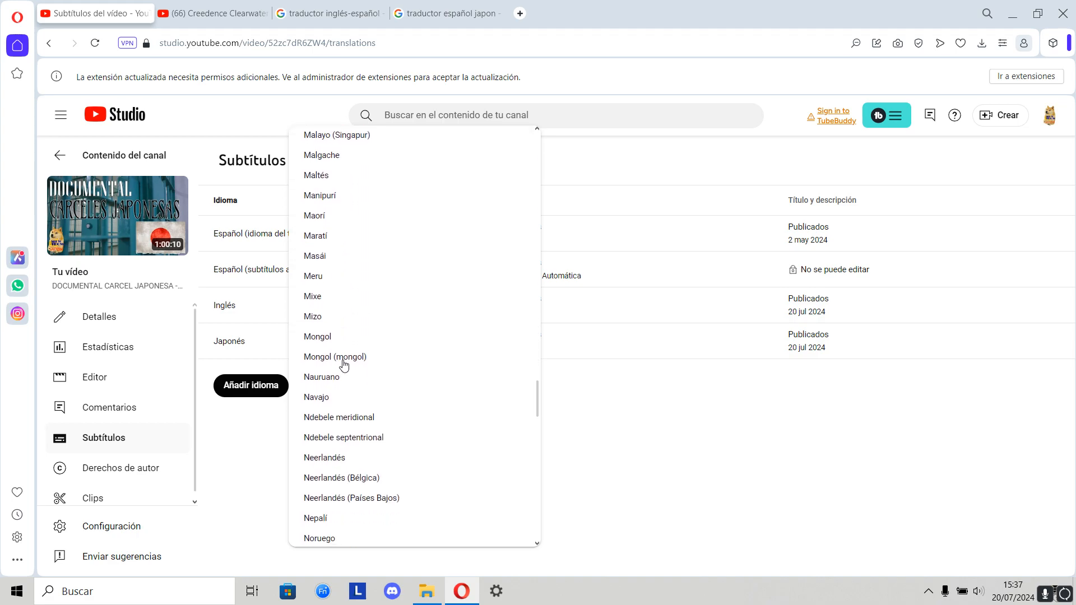
scroll(344, 365, down, 4)
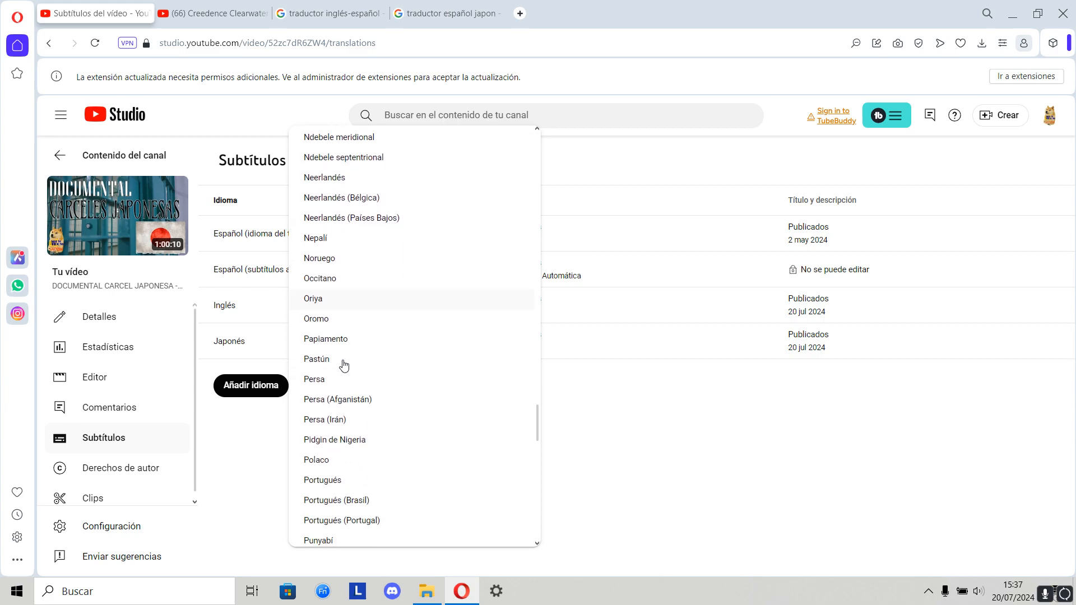
scroll(344, 365, down, 4)
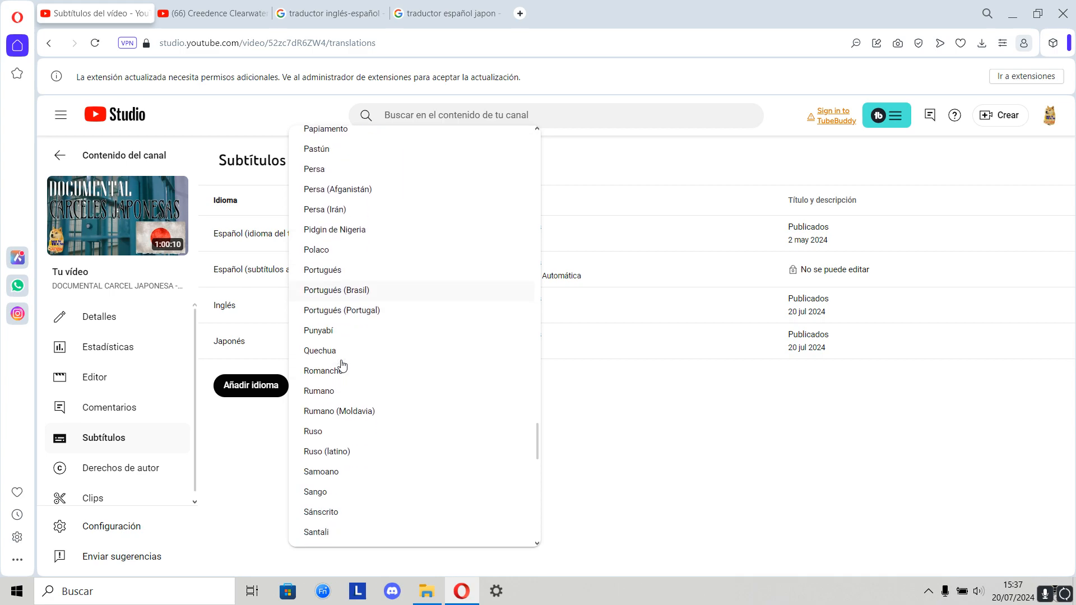
scroll(335, 367, down, 5)
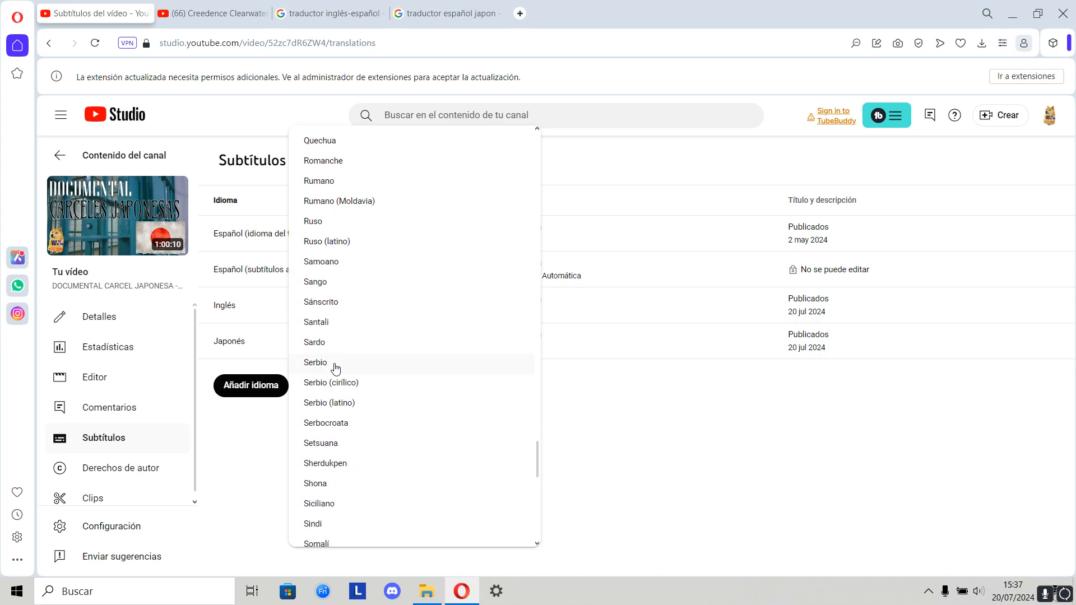
scroll(319, 379, down, 6)
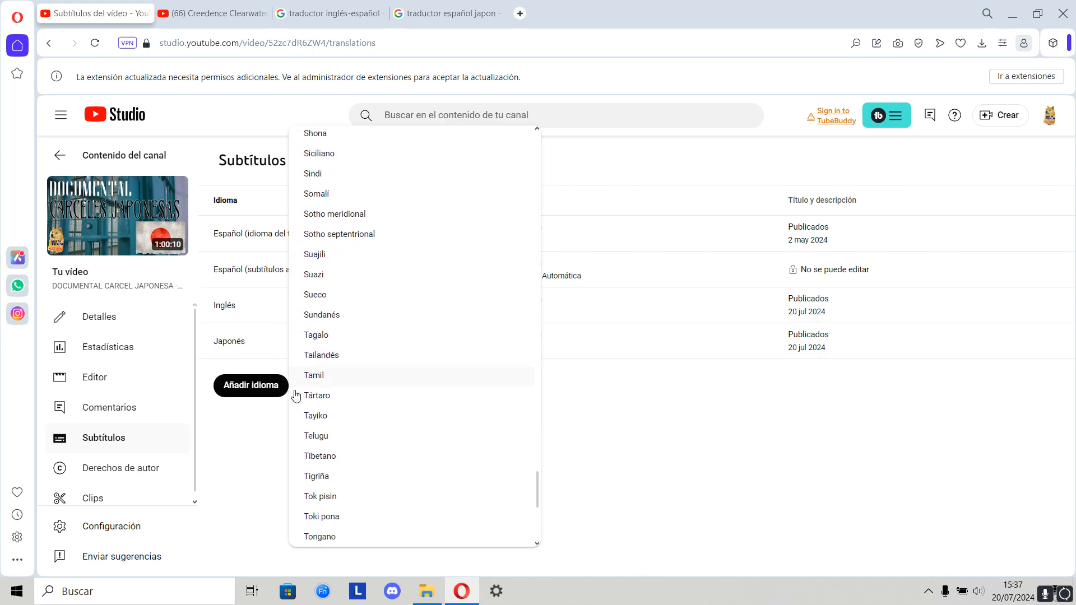
scroll(354, 443, down, 3)
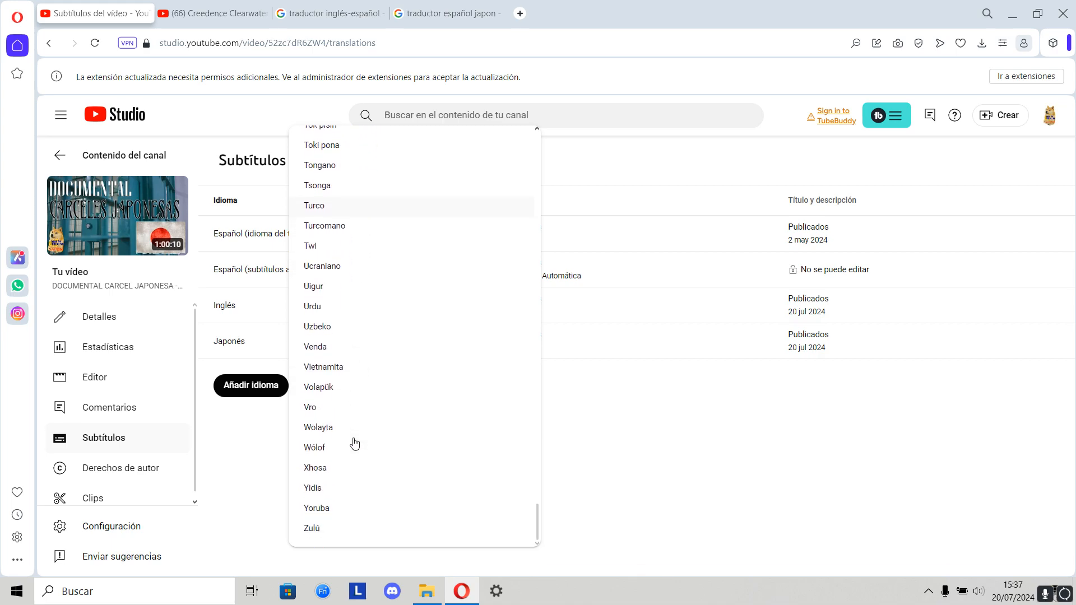
scroll(354, 445, up, 3)
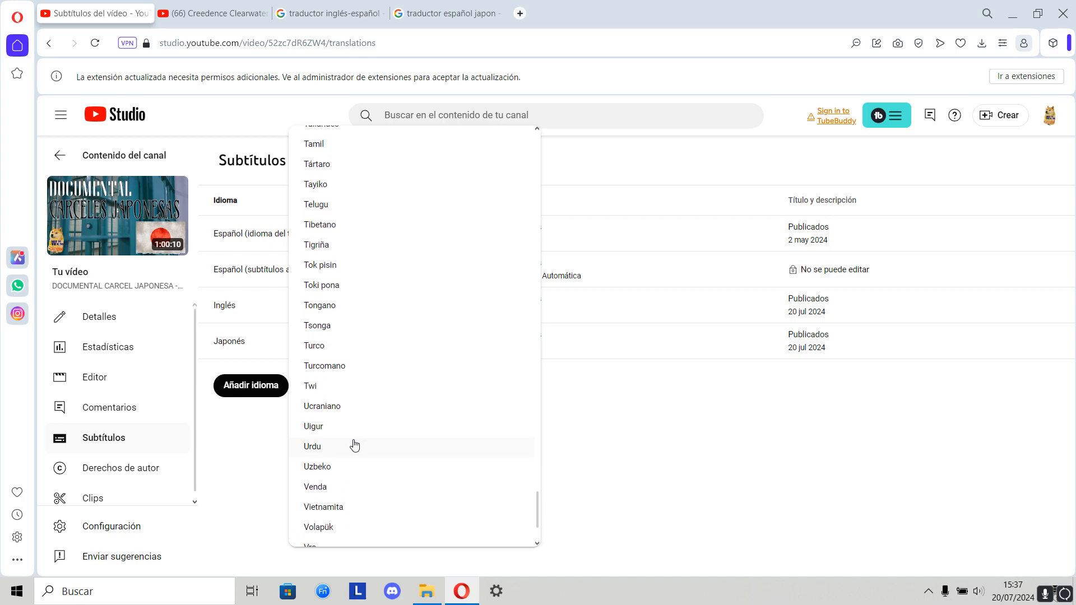
scroll(354, 444, up, 6)
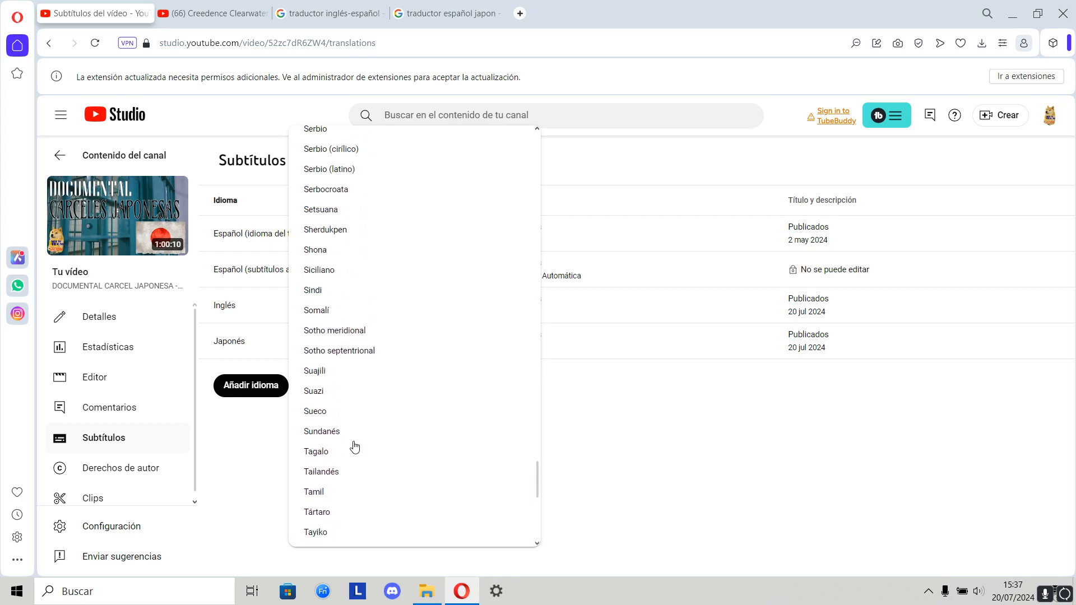
click(281, 476)
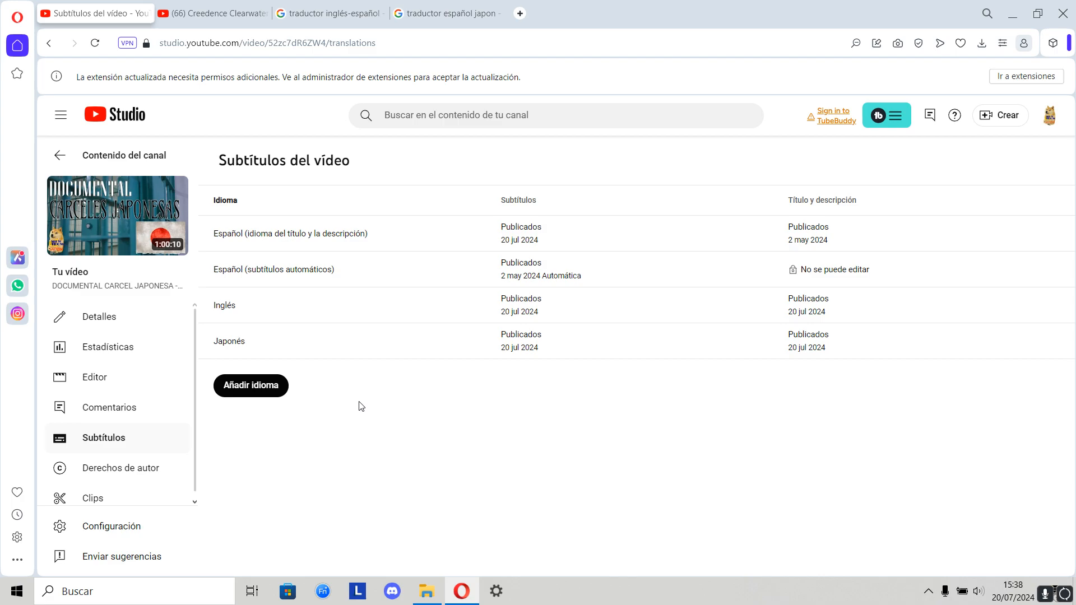
Go back to the channel content and look through the list of uploaded videos, including their views and dates
click(63, 156)
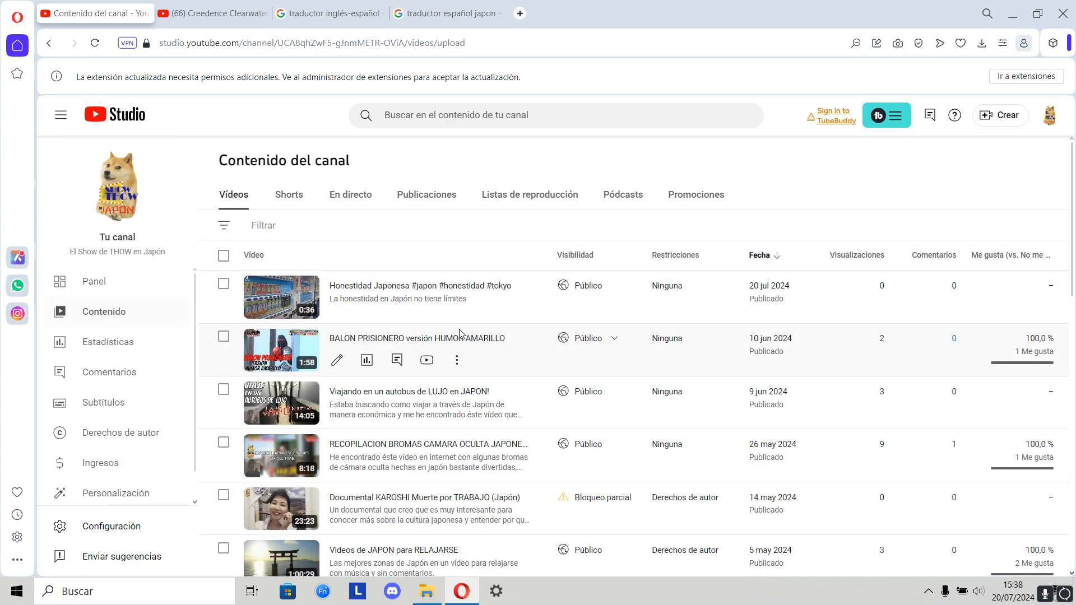
scroll(482, 381, down, 6)
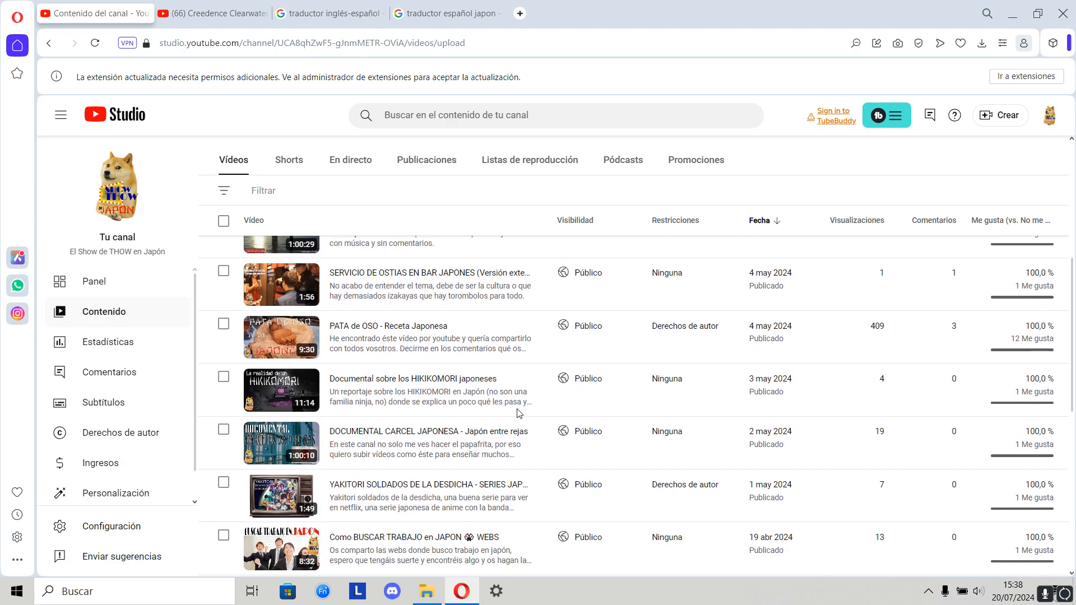
scroll(520, 413, down, 2)
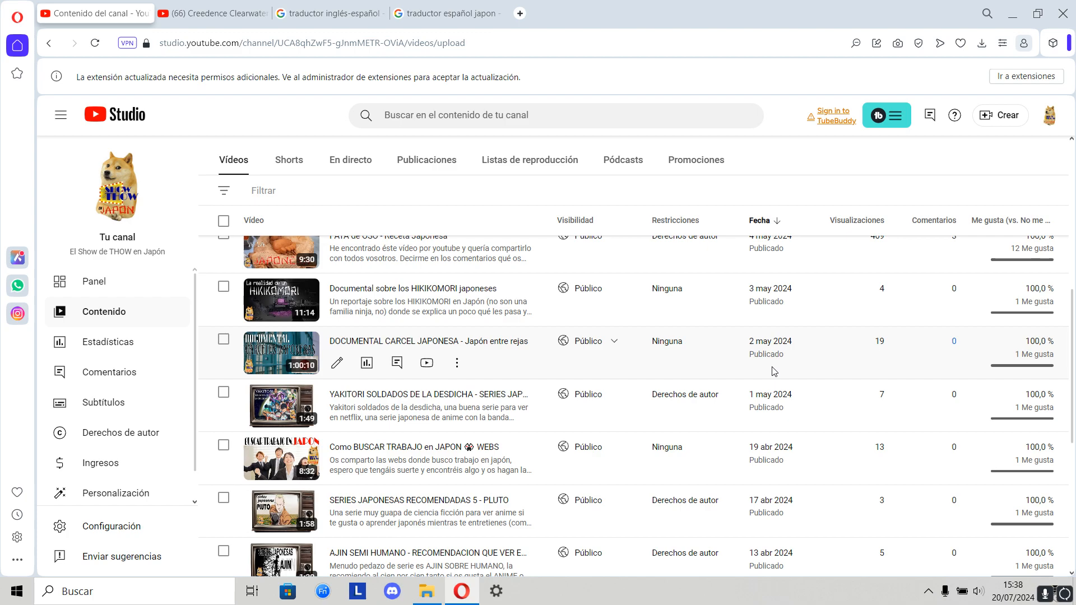
scroll(733, 330, up, 3)
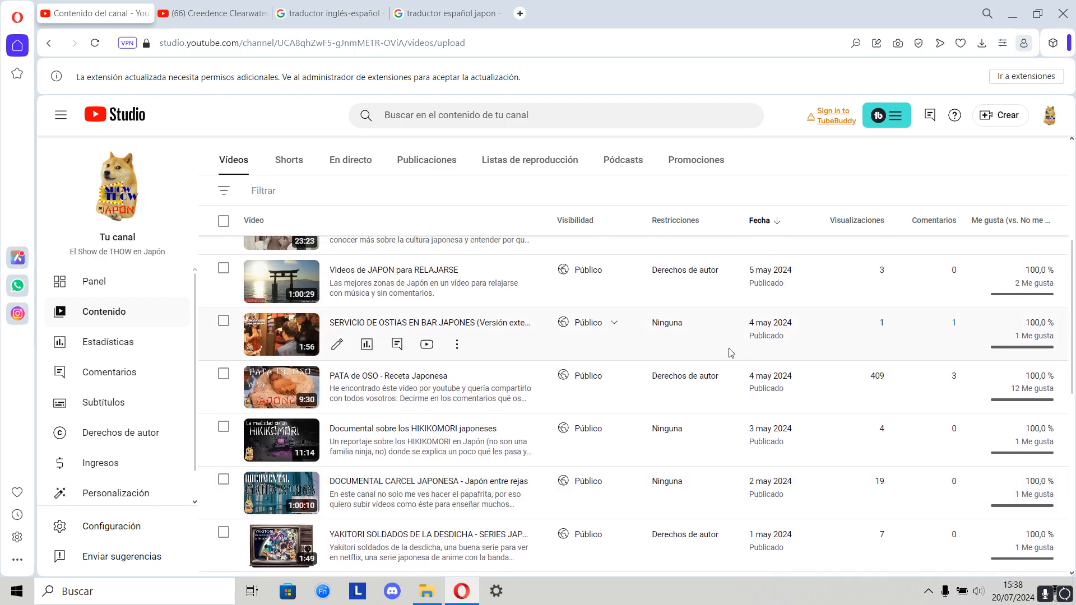
scroll(731, 353, up, 3)
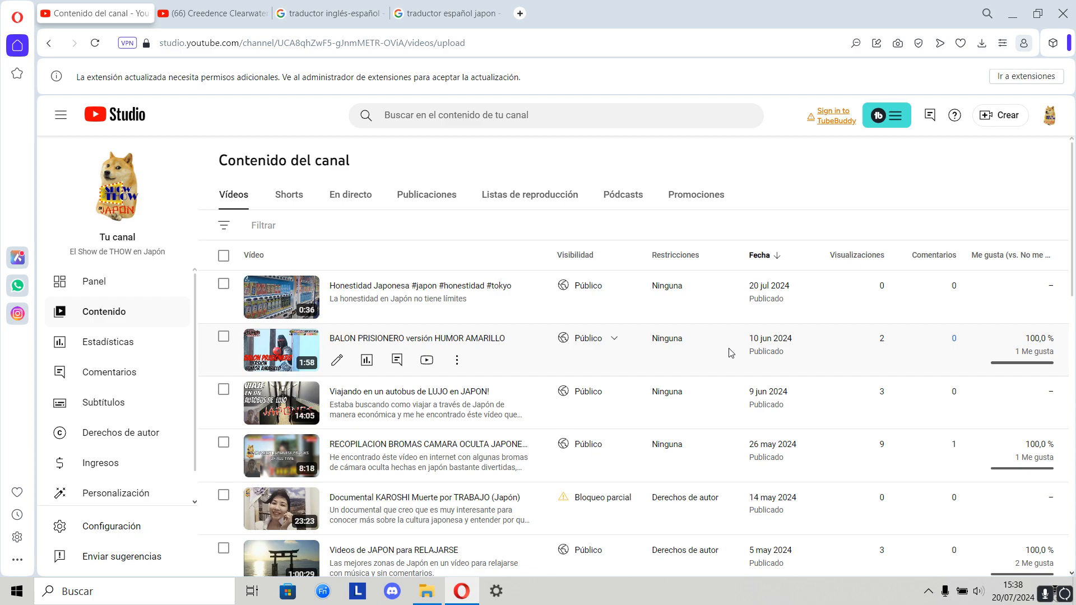
scroll(731, 352, down, 10)
scroll(632, 413, up, 10)
scroll(407, 327, down, 2)
scroll(406, 328, down, 5)
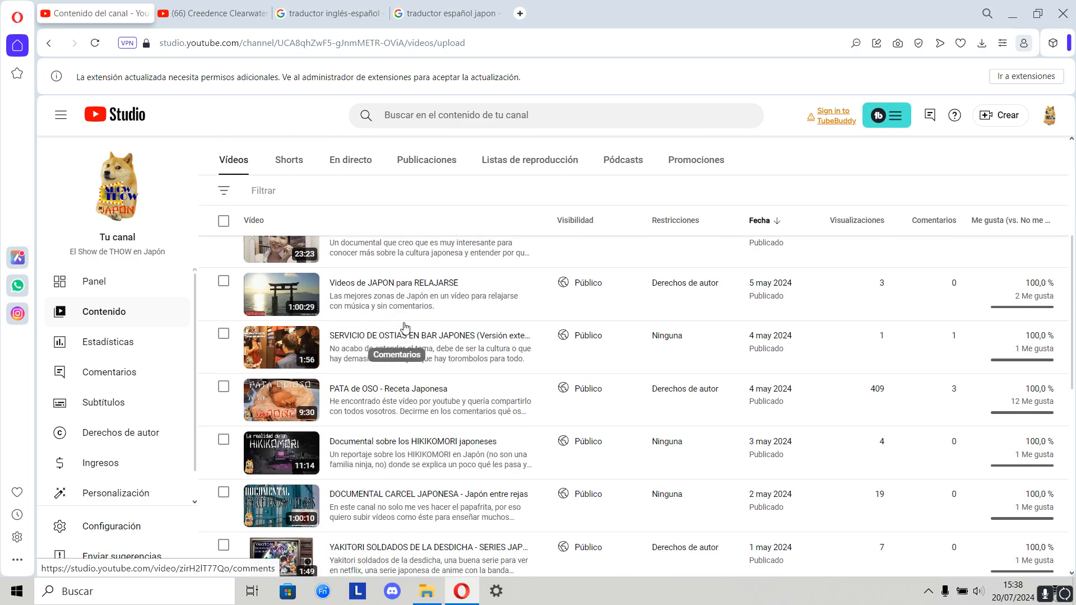
scroll(406, 328, down, 1)
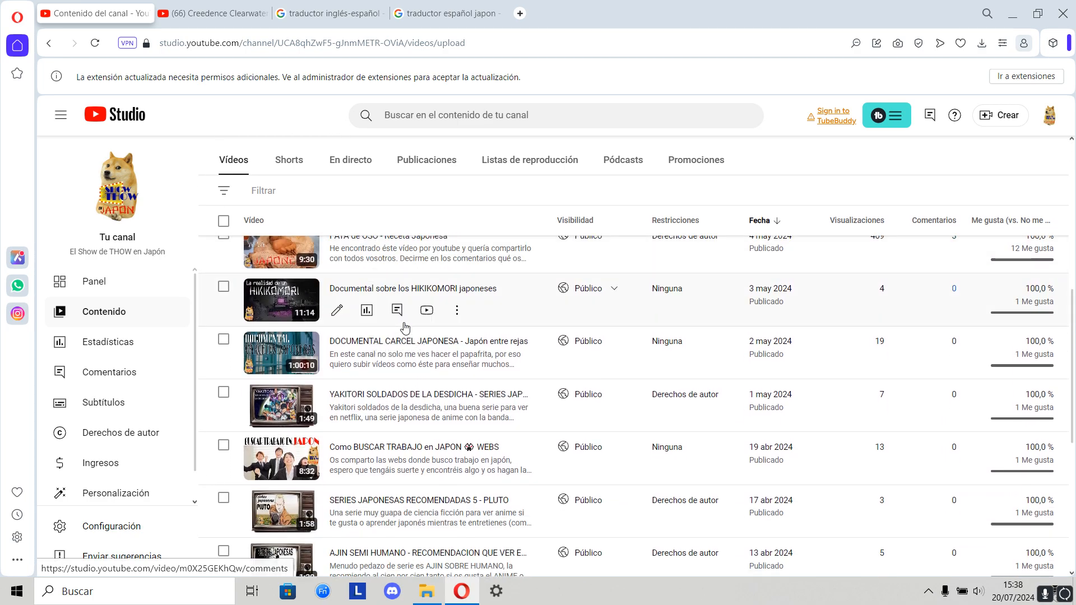